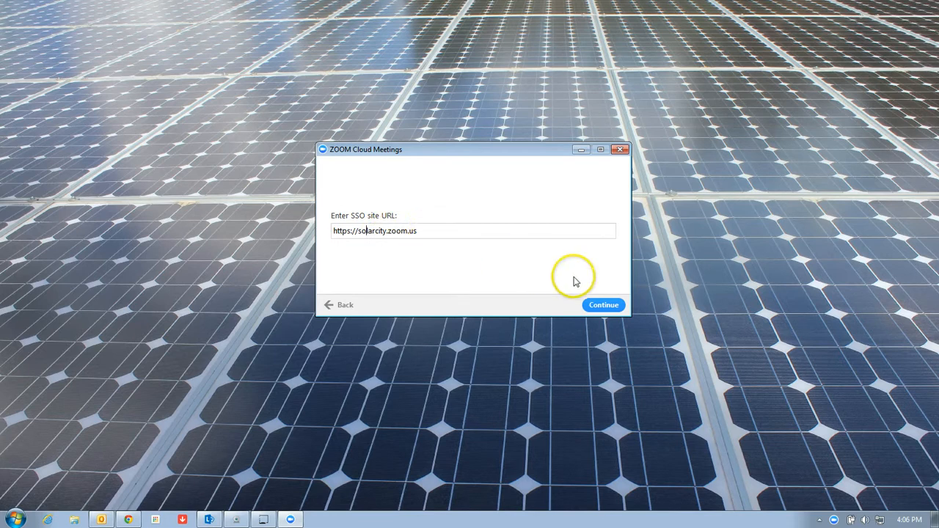
pyautogui.click(603, 305)
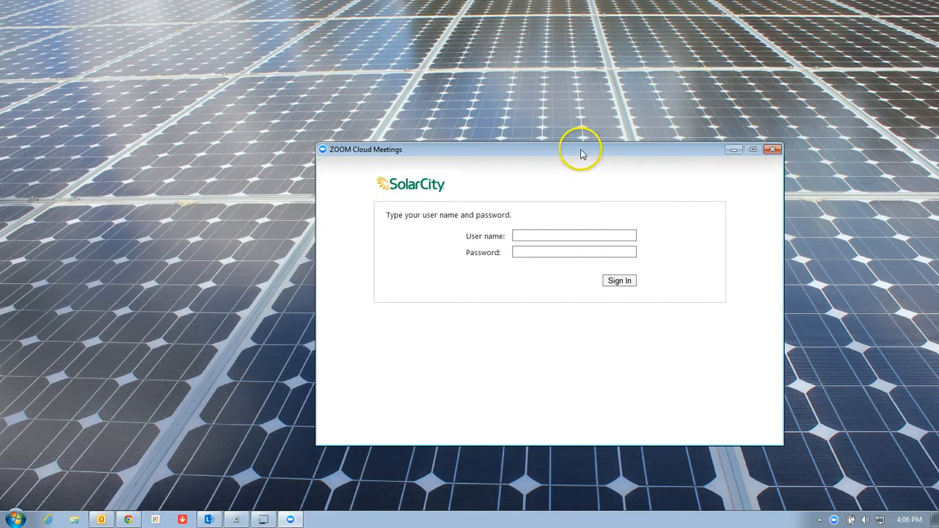
# Sign in on the SolarCity login form with the account's user name and password
pyautogui.moveTo(580, 147); pyautogui.dragTo(506, 118)
pyautogui.click(466, 213)
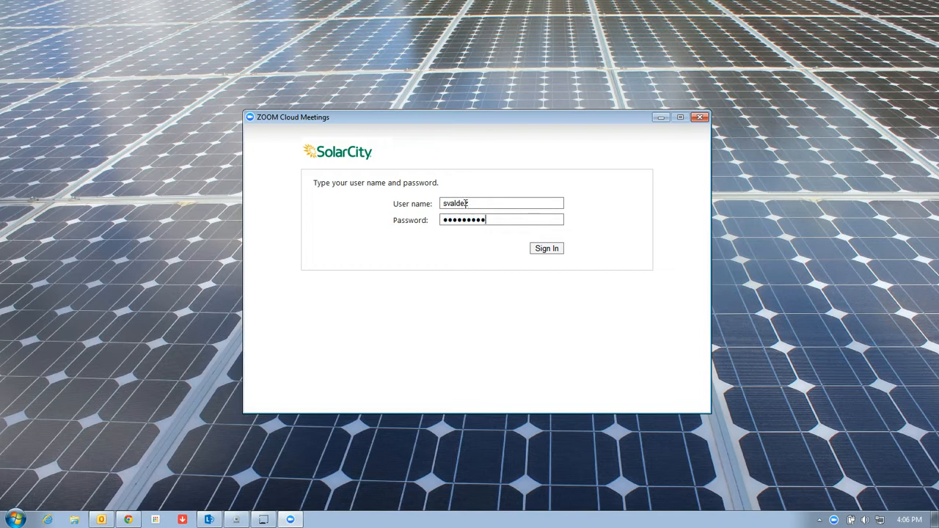
pyautogui.press('Return')
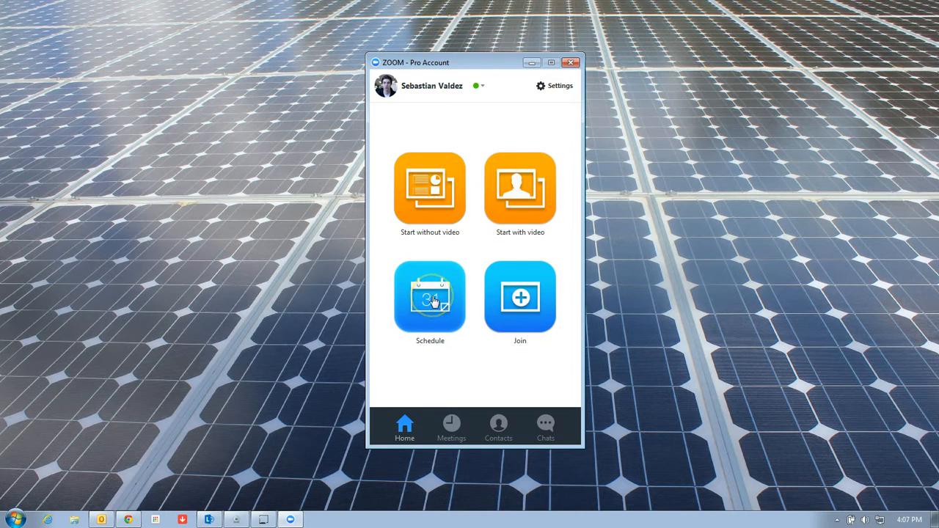
# Look at the Join dialog and the upcoming meetings list, then return Home
pyautogui.click(508, 306)
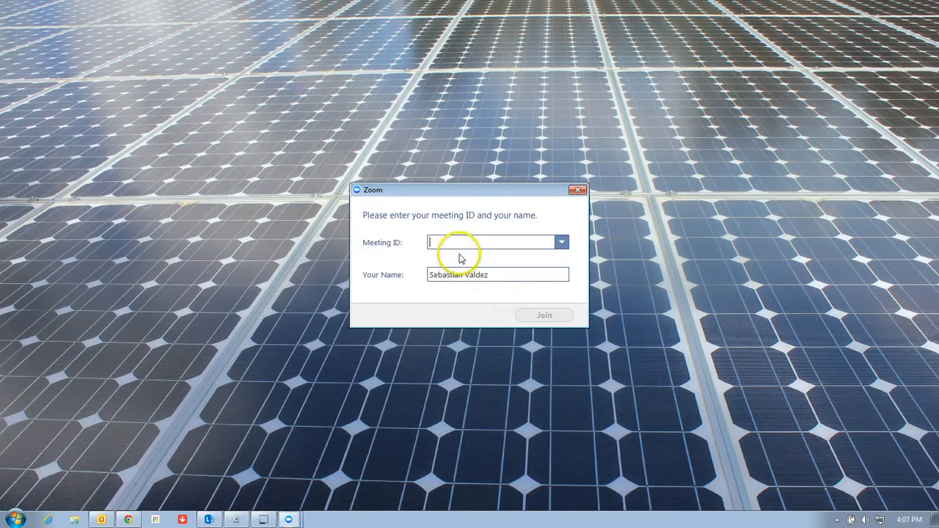
pyautogui.click(576, 191)
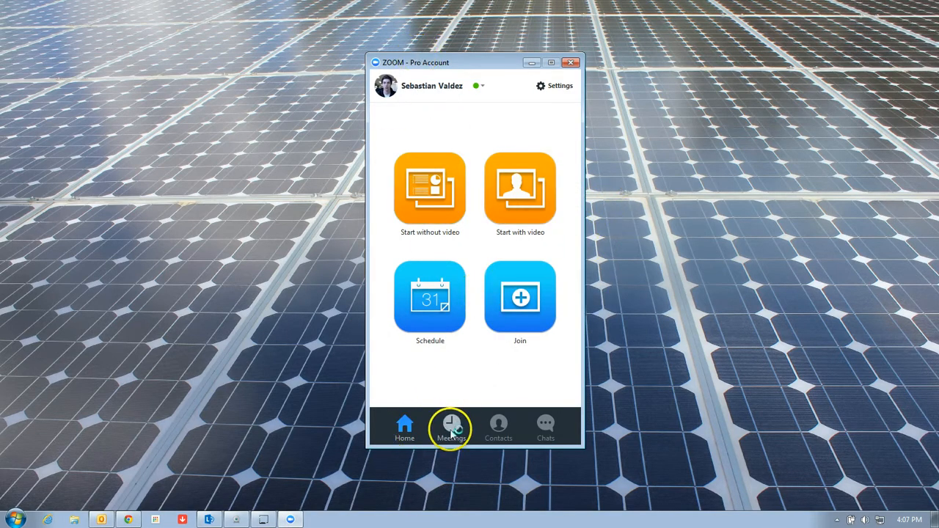
pyautogui.click(453, 431)
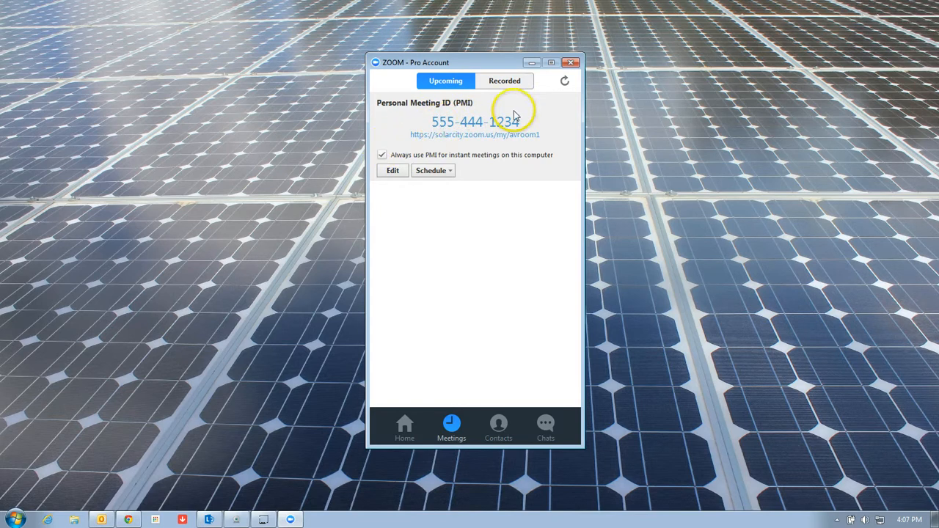
pyautogui.click(403, 425)
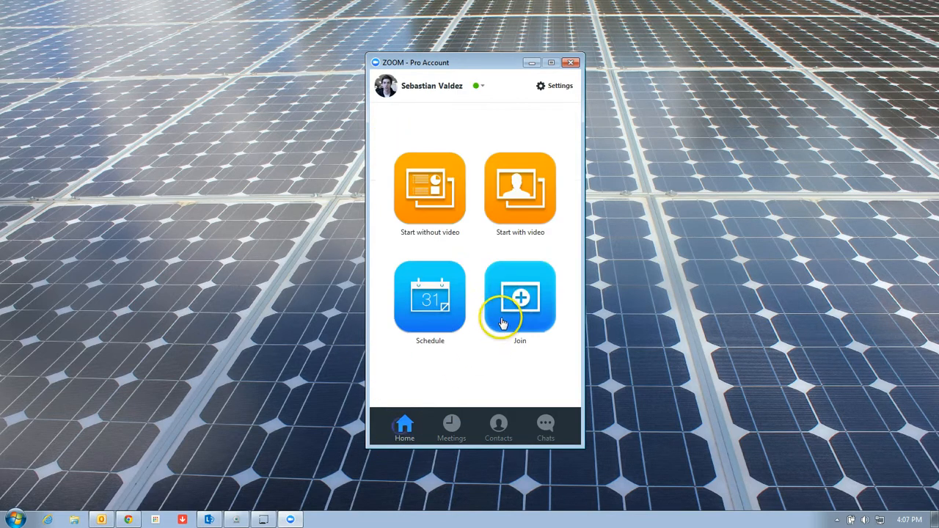
# Review past meeting IDs in the Join dialog, then edit the Personal Meeting ID from Meetings
pyautogui.click(502, 324)
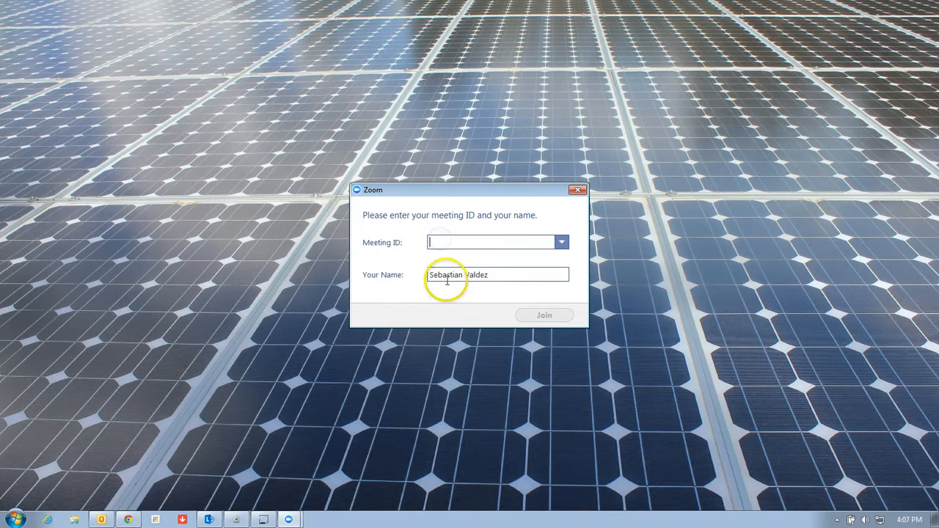
pyautogui.click(561, 242)
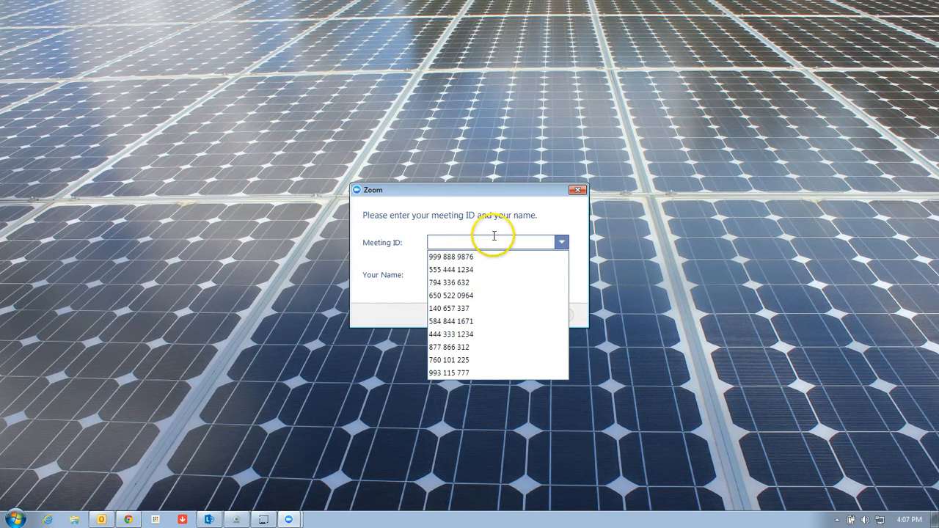
pyautogui.click(562, 242)
pyautogui.click(562, 242)
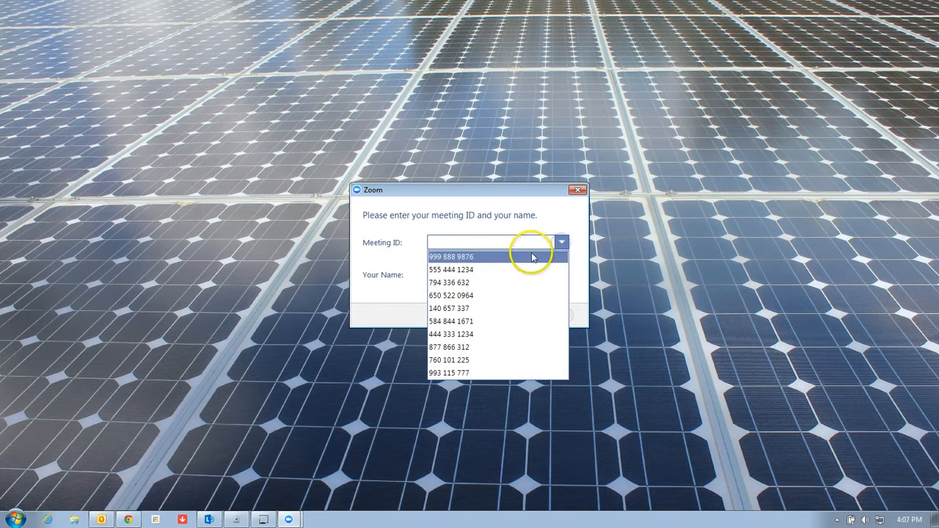
pyautogui.click(519, 217)
pyautogui.click(579, 190)
pyautogui.click(433, 440)
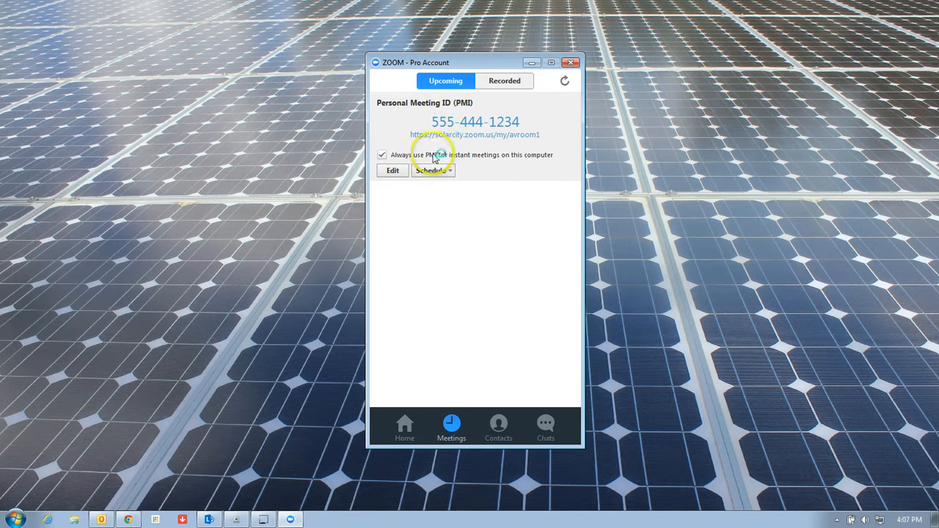
pyautogui.click(395, 171)
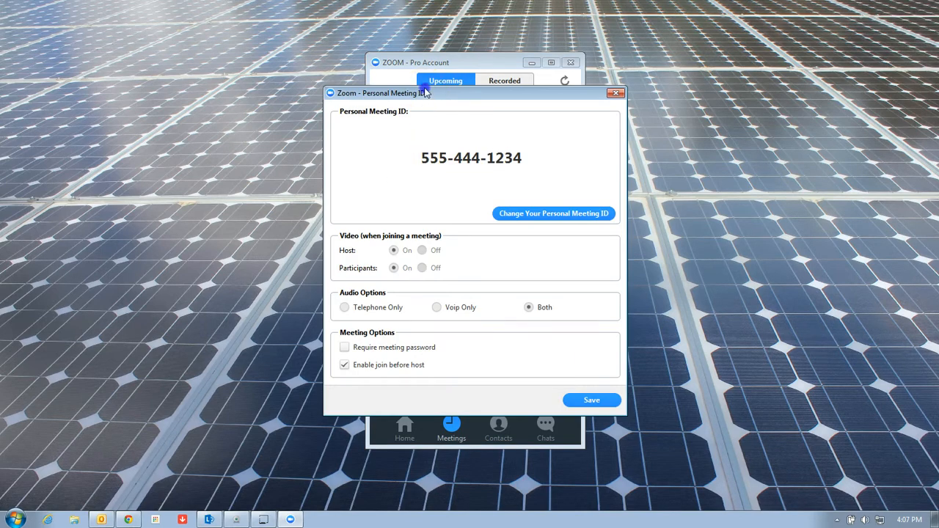
# Save the Personal Meeting ID options with video, both audio types and join-before-host, then close
pyautogui.moveTo(426, 95); pyautogui.dragTo(418, 51)
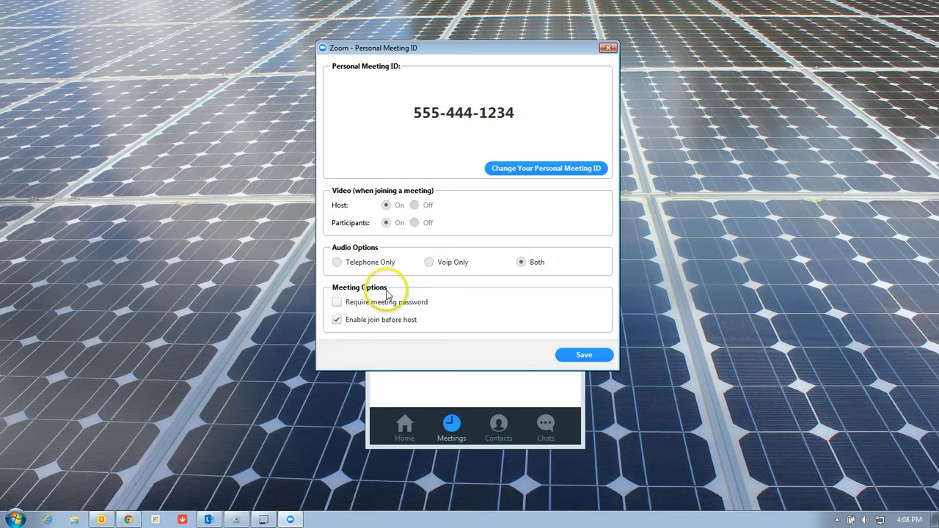
pyautogui.moveTo(470, 45); pyautogui.dragTo(473, 44)
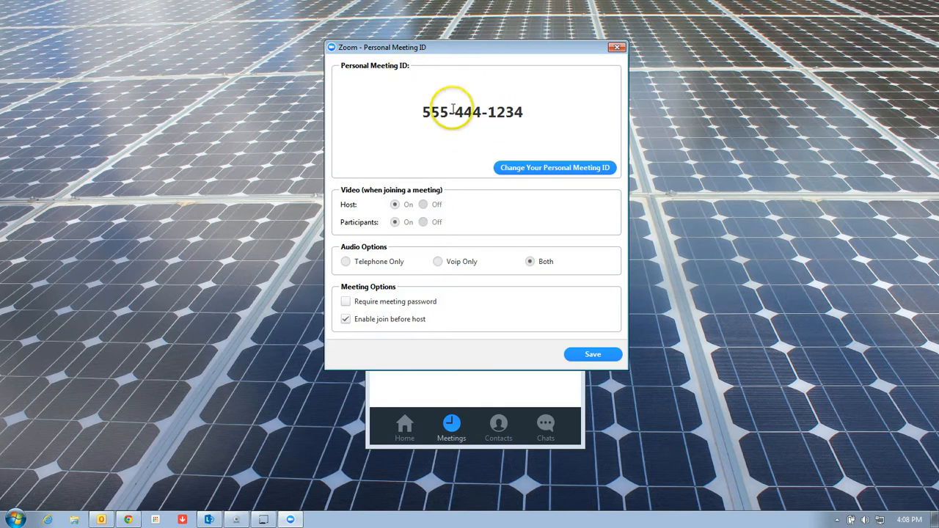
pyautogui.click(600, 356)
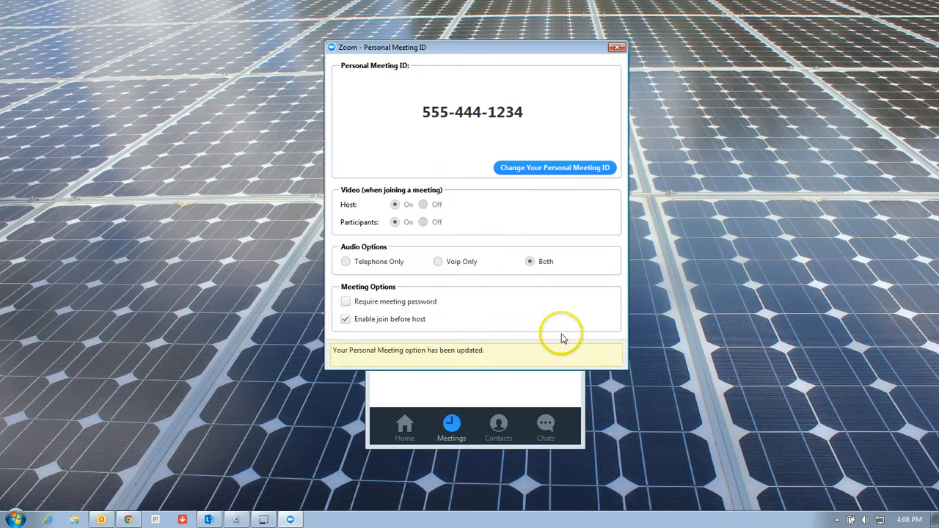
pyautogui.click(614, 47)
# Browse the contact list
pyautogui.click(498, 423)
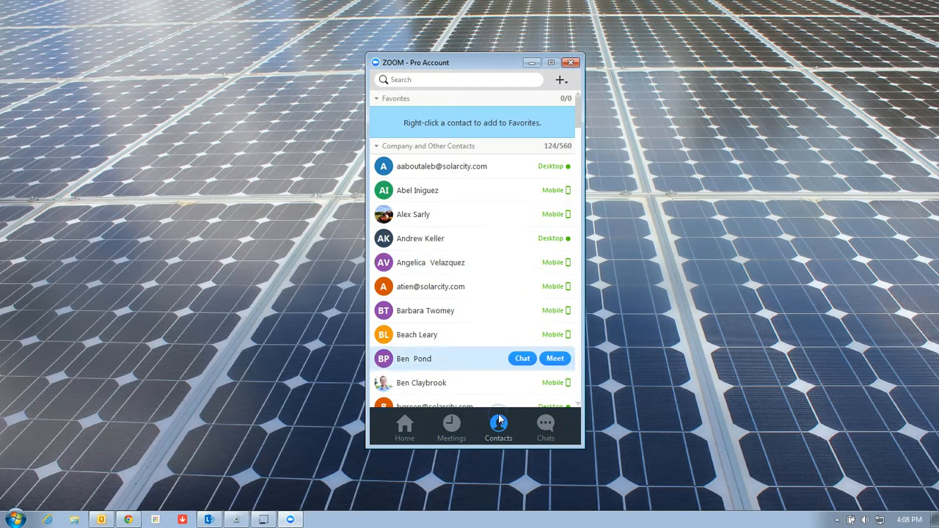
pyautogui.scroll(-1, 465, 195)
pyautogui.scroll(1, 471, 281)
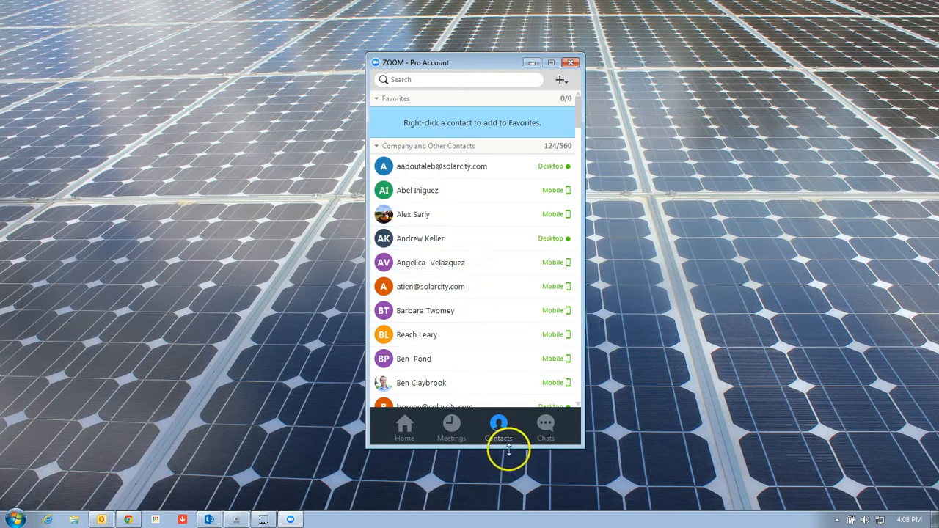
pyautogui.scroll(-1, 462, 193)
pyautogui.scroll(1, 482, 220)
pyautogui.scroll(-1, 464, 213)
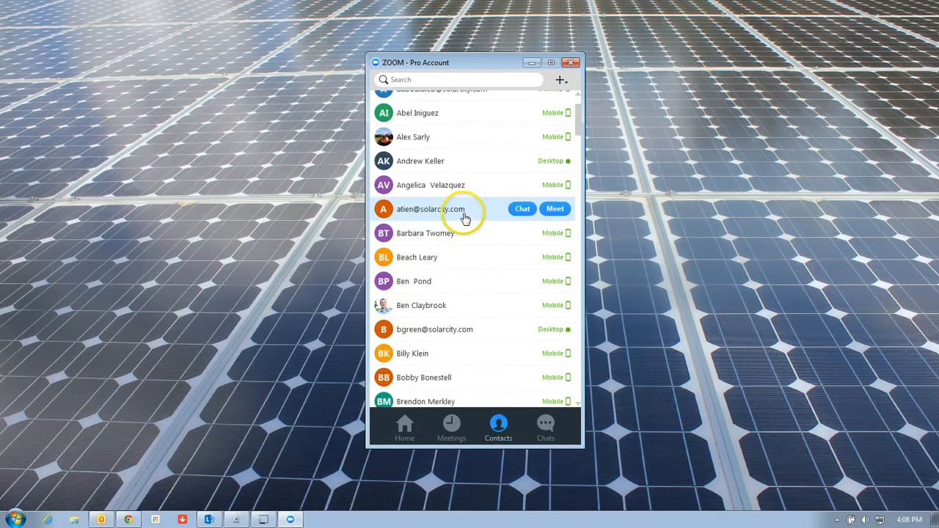
pyautogui.scroll(1, 461, 209)
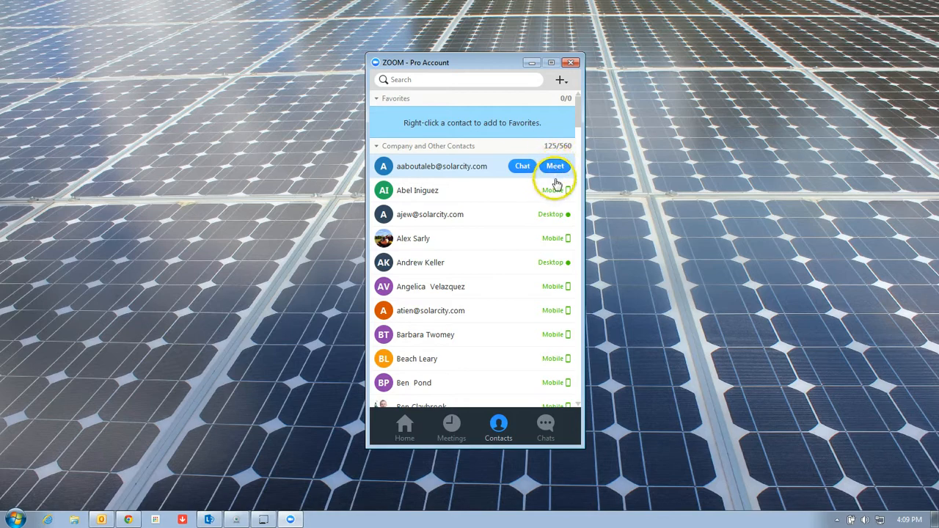
# Open and close a recent chat with a colleague, then return to Home via Meetings
pyautogui.click(545, 424)
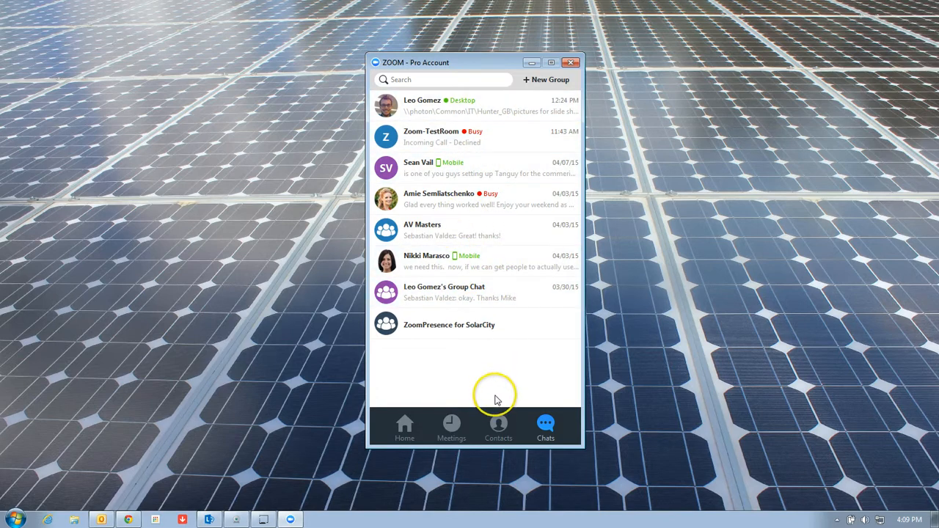
pyautogui.click(385, 107)
pyautogui.click(582, 128)
pyautogui.click(452, 429)
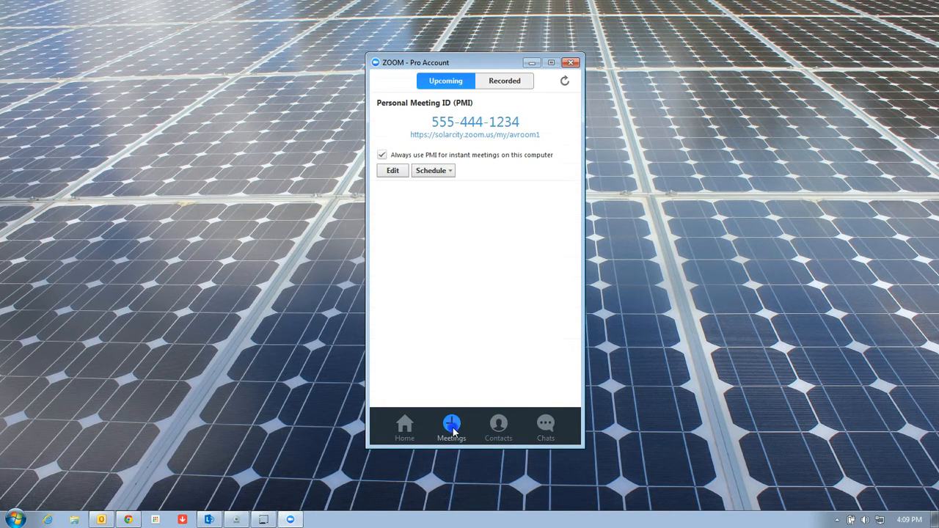
pyautogui.click(395, 432)
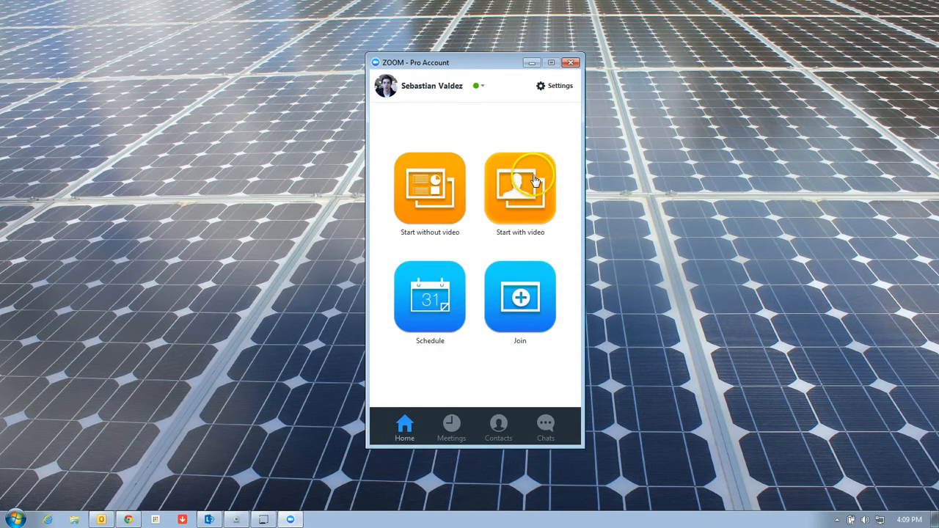
# Start a meeting with video and open Invite, offering Default Email, Gmail or Yahoo Mail
pyautogui.click(451, 412)
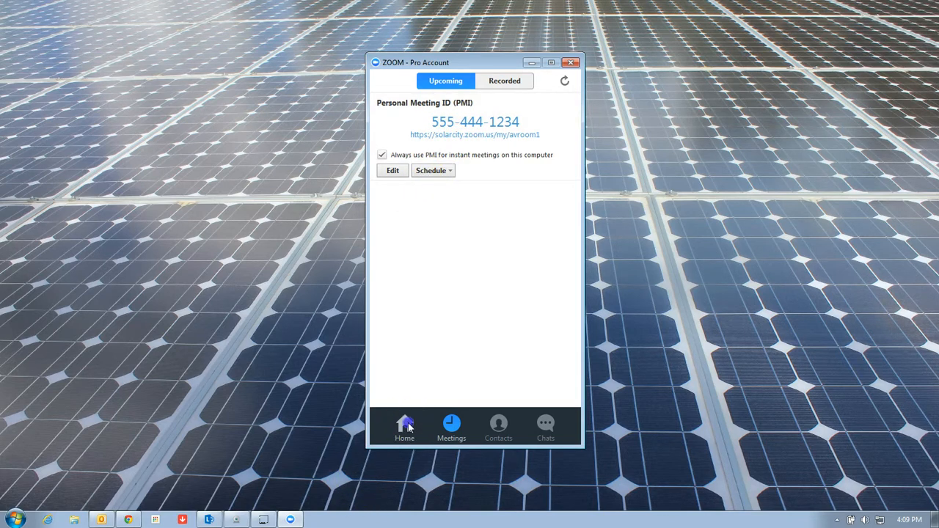
pyautogui.click(406, 425)
pyautogui.click(505, 209)
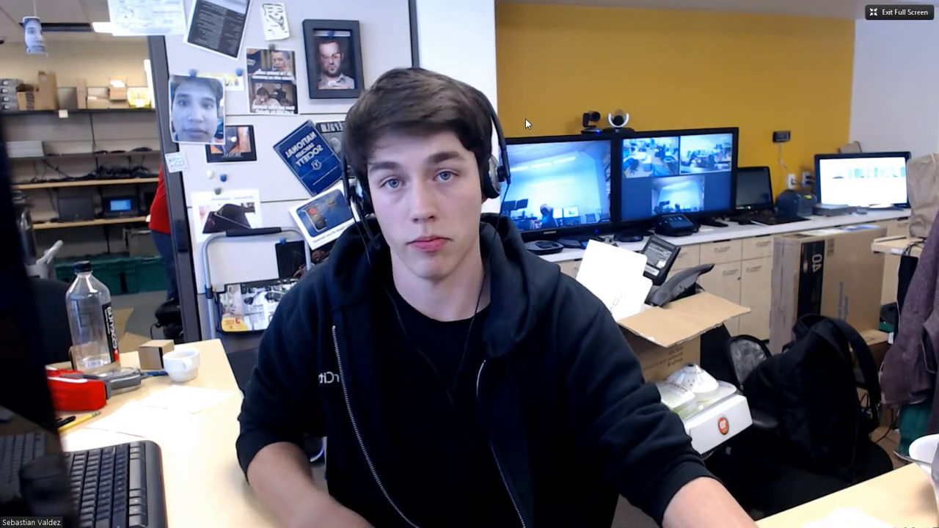
pyautogui.click(519, 97)
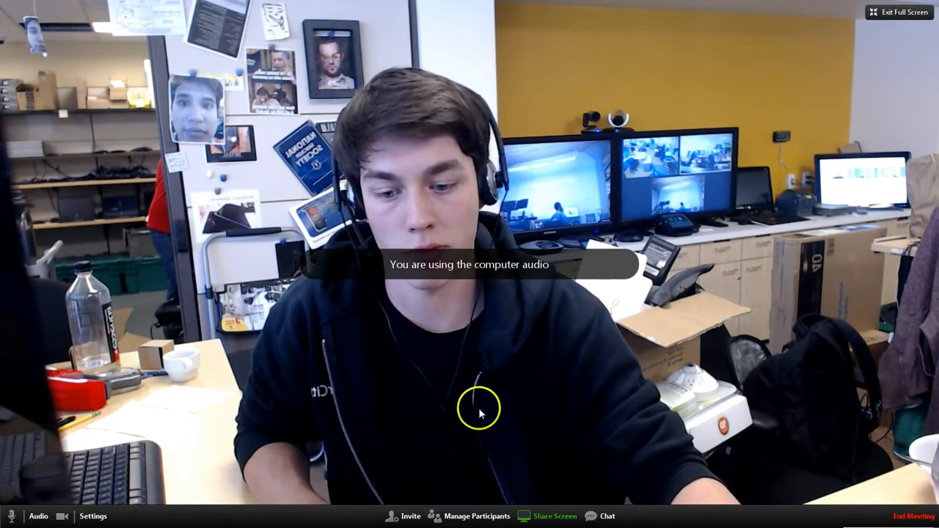
pyautogui.click(407, 516)
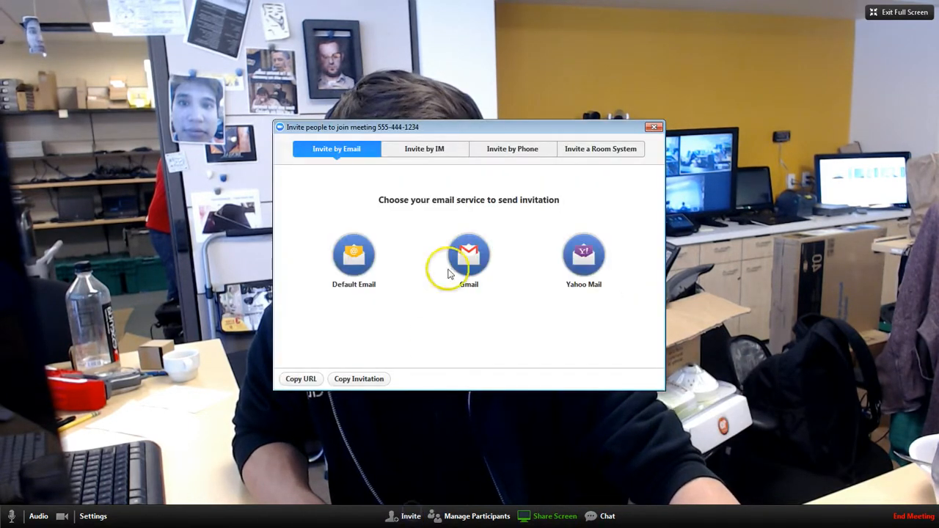
# Compose the meeting invitation in Outlook through the Default Email option
pyautogui.click(353, 254)
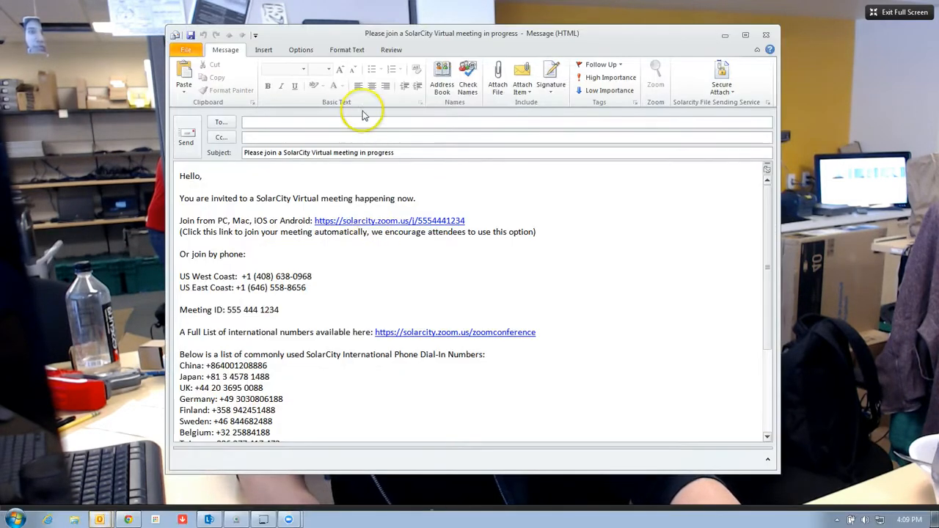
pyautogui.scroll(-4, 242, 330)
pyautogui.scroll(4, 242, 191)
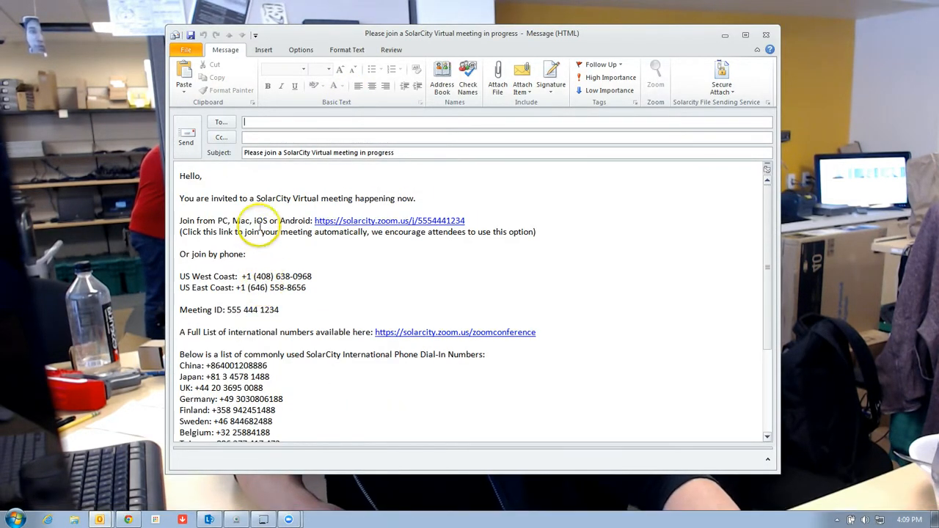
pyautogui.scroll(-4, 247, 190)
pyautogui.scroll(3, 308, 176)
pyautogui.scroll(2, 357, 205)
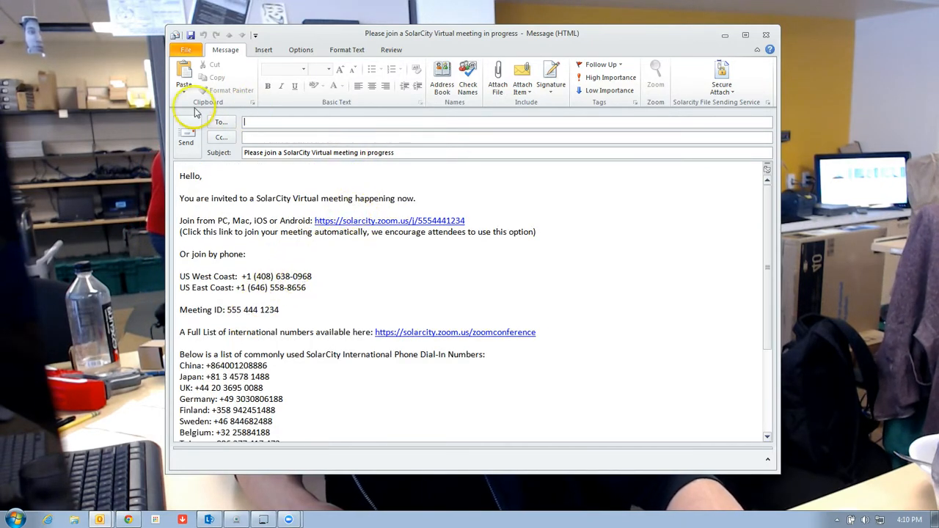
# Address the invitation to the colleague from the Global Address List, then discard it unsaved
pyautogui.click(218, 125)
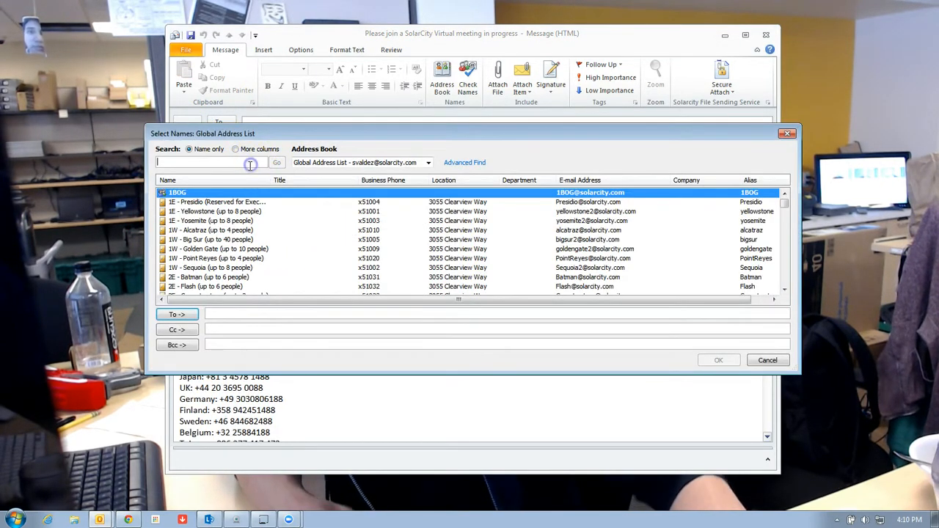
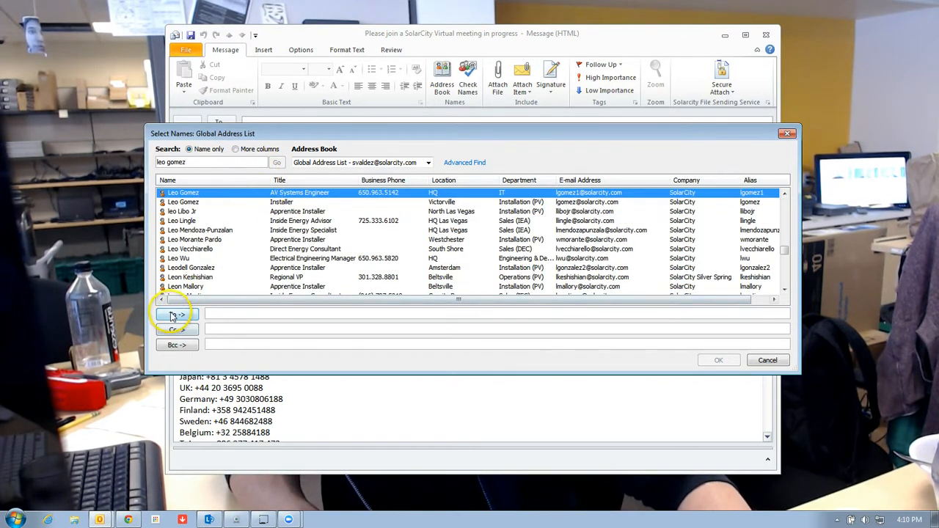
pyautogui.click(719, 360)
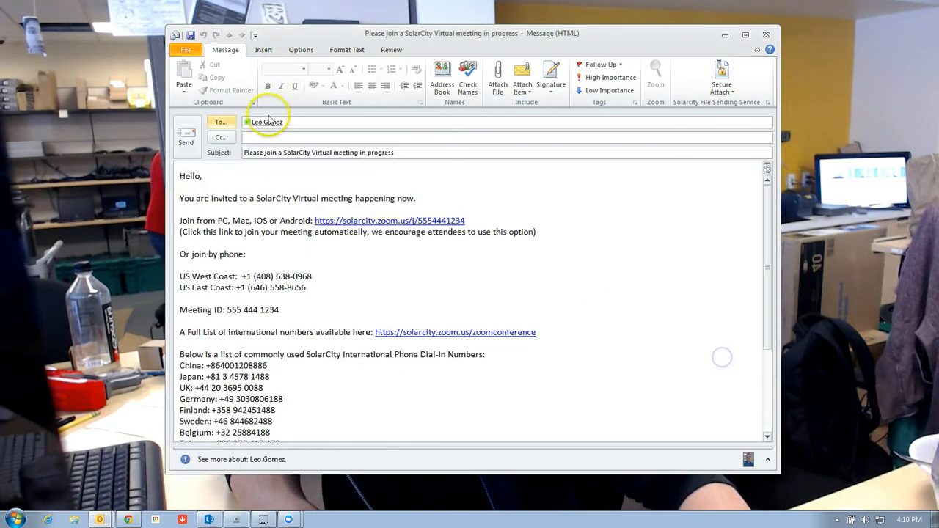
pyautogui.click(765, 35)
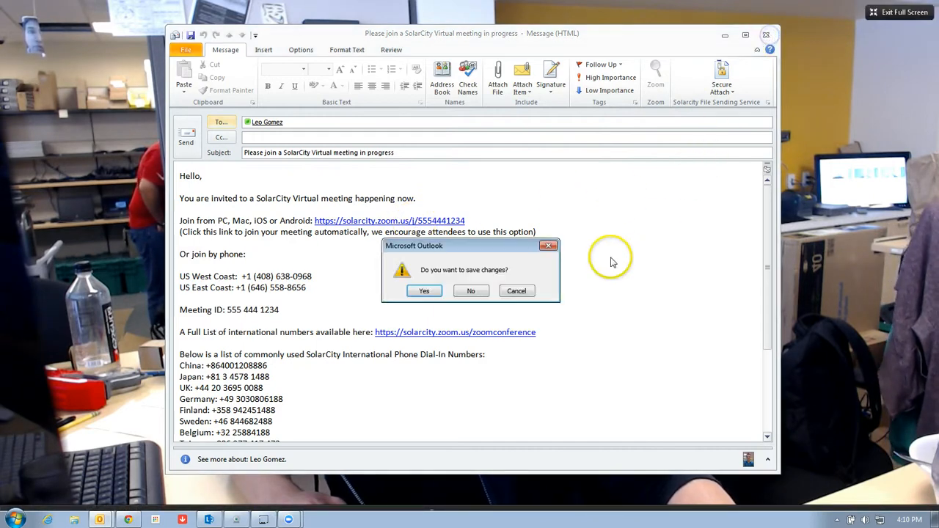
pyautogui.click(470, 291)
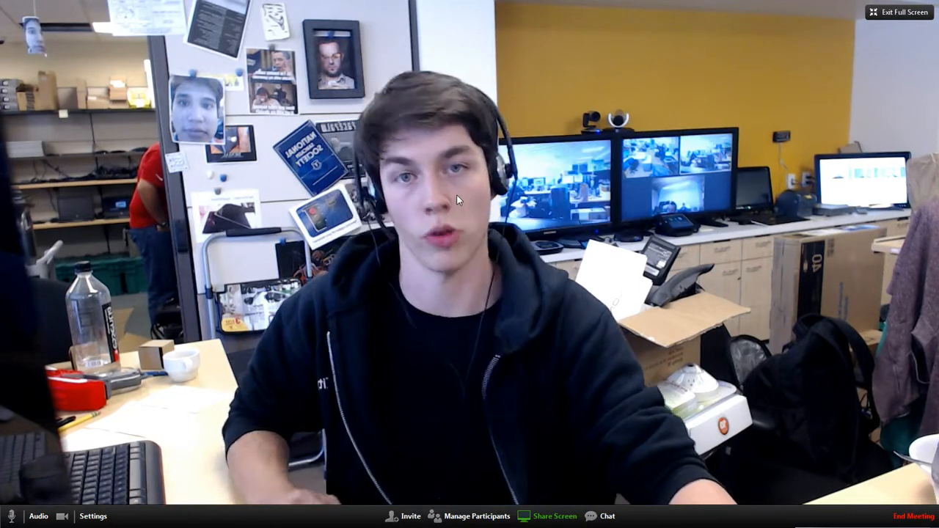
# Compare Desktops 1, 2 and 3 as share sources and select Desktop 2
pyautogui.click(432, 185)
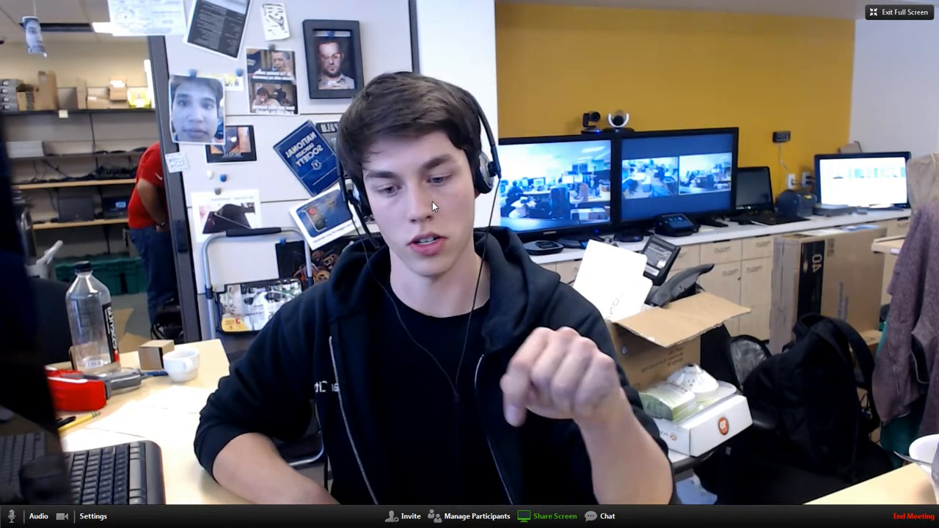
pyautogui.click(418, 205)
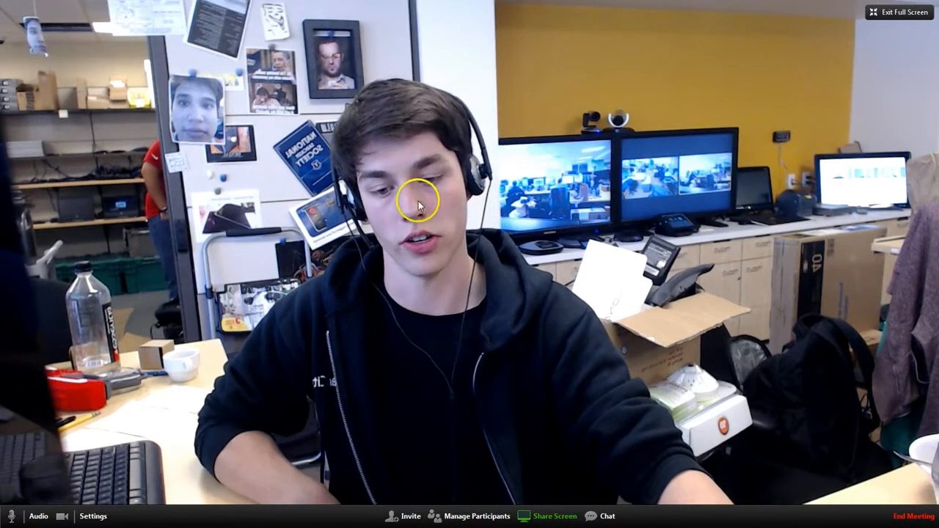
pyautogui.click(552, 515)
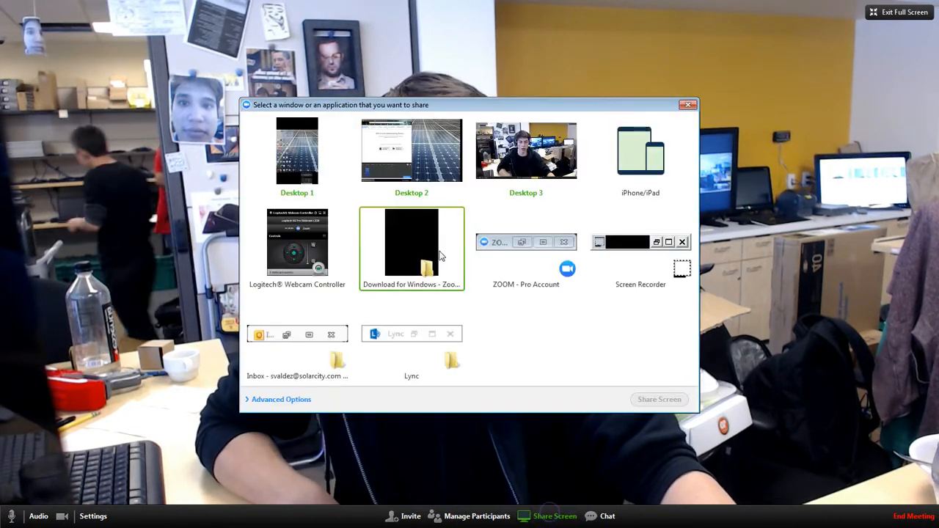
pyautogui.click(413, 184)
pyautogui.click(535, 207)
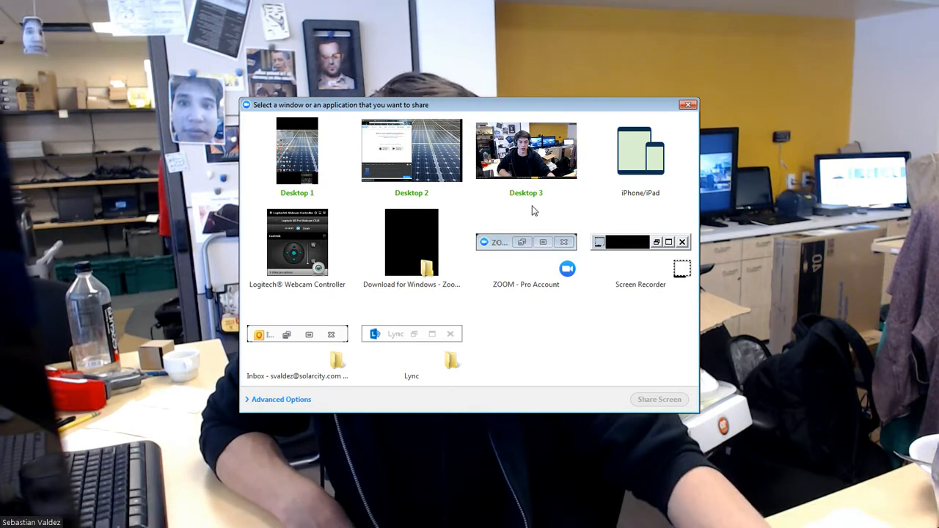
pyautogui.click(503, 189)
pyautogui.click(377, 146)
pyautogui.click(340, 163)
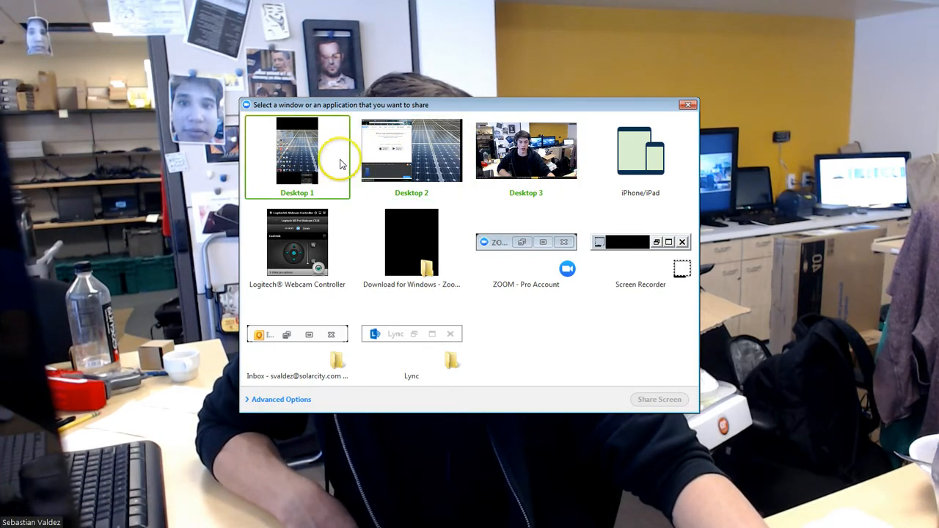
pyautogui.click(423, 155)
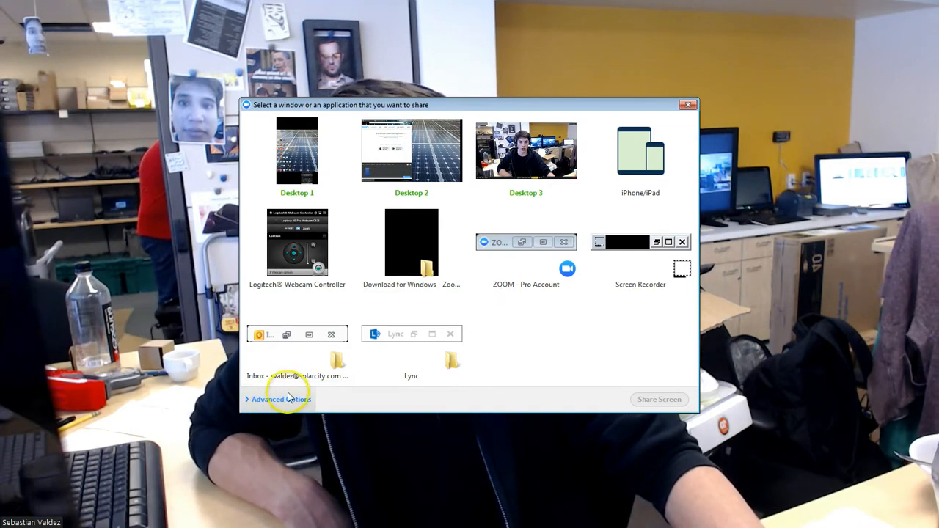
# Share Desktop 2 via Advanced Options, then stop sharing
pyautogui.click(264, 400)
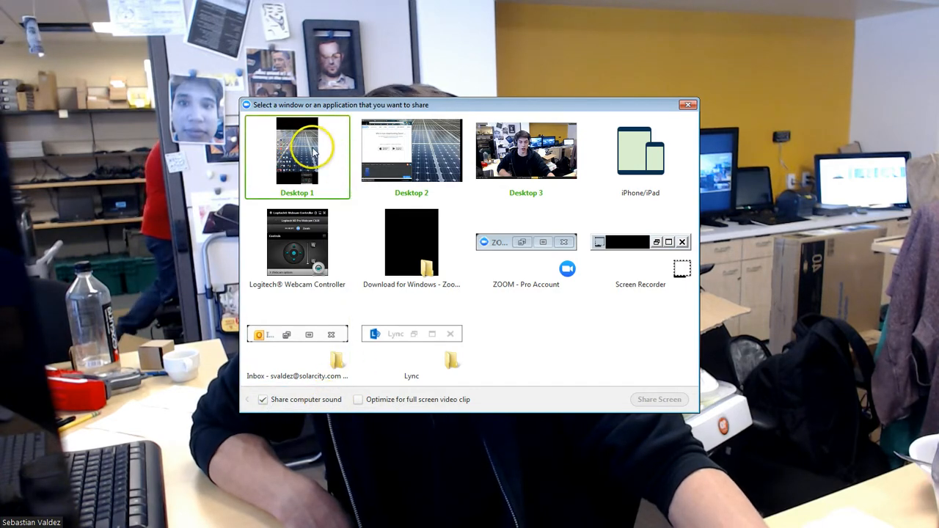
pyautogui.click(423, 155)
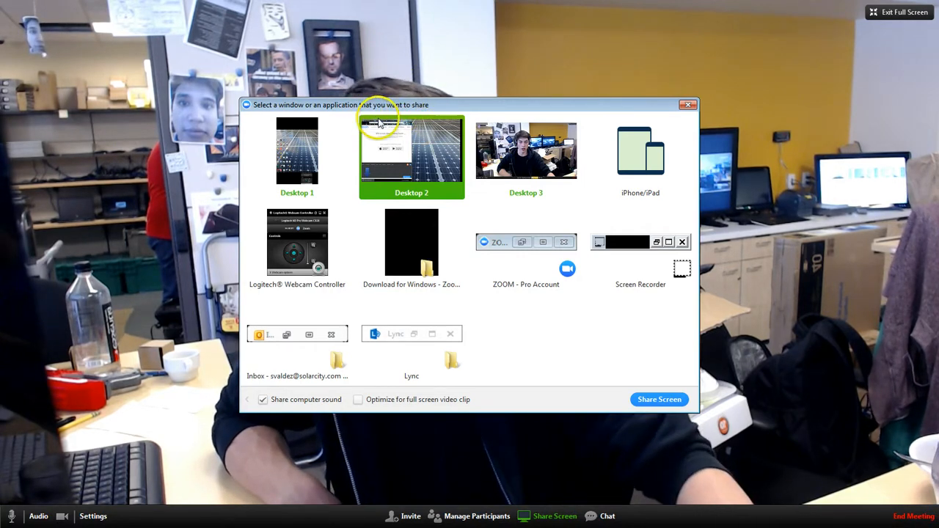
pyautogui.click(658, 400)
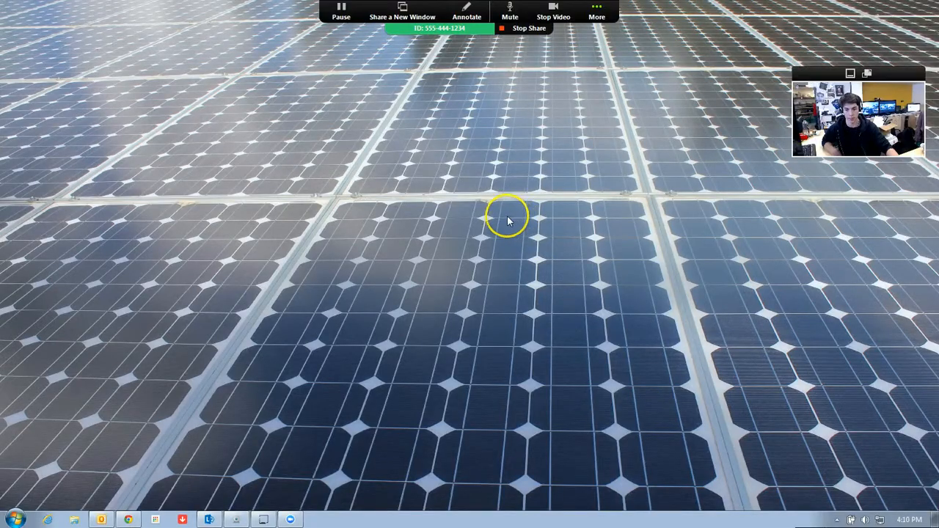
pyautogui.click(523, 28)
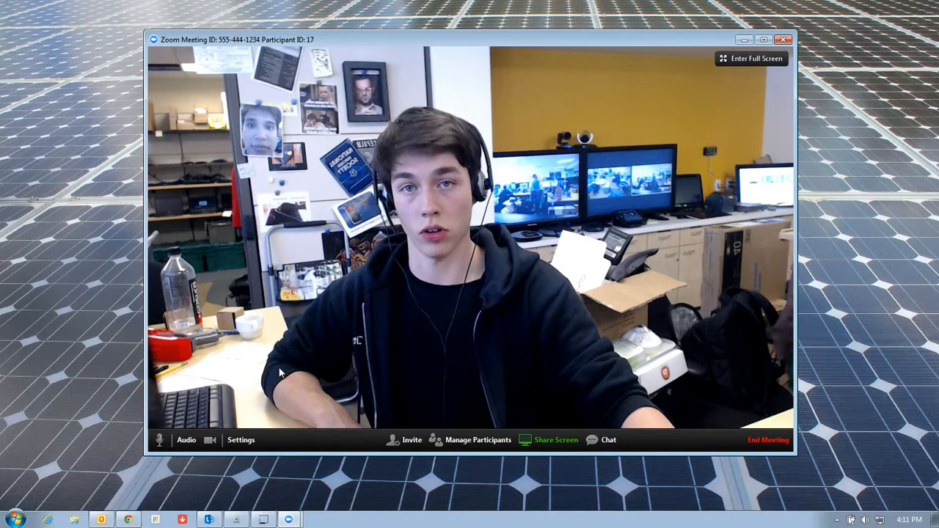
# Briefly mute the microphone and stop video, restore both, then open meeting Settings
pyautogui.click(169, 436)
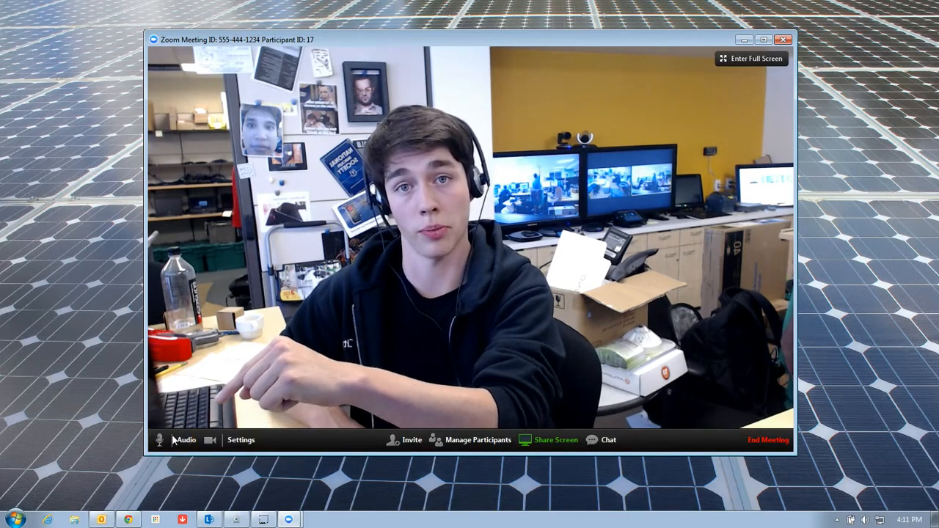
pyautogui.click(158, 441)
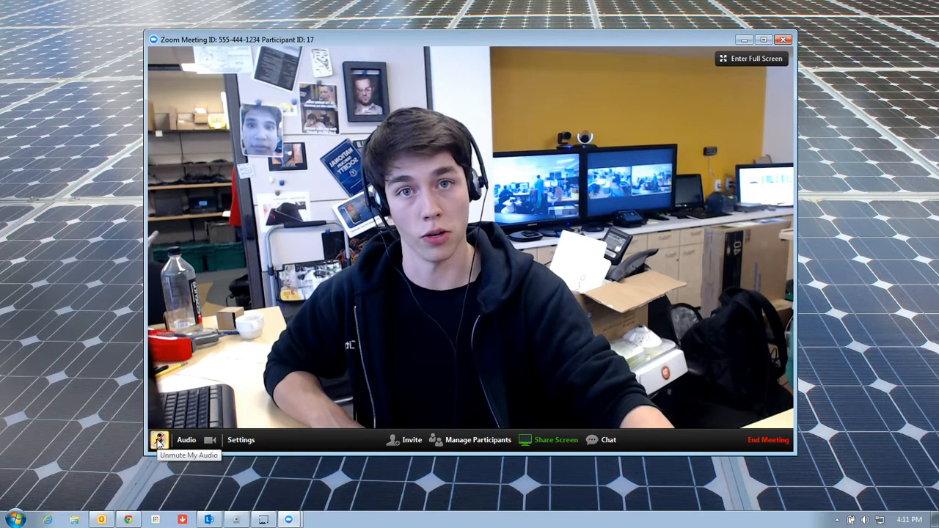
pyautogui.click(209, 440)
pyautogui.click(209, 440)
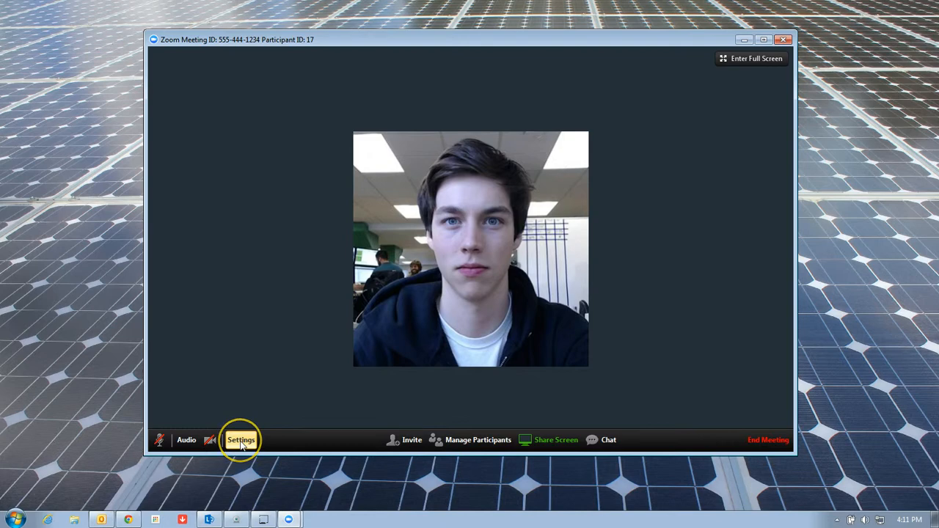
pyautogui.click(216, 443)
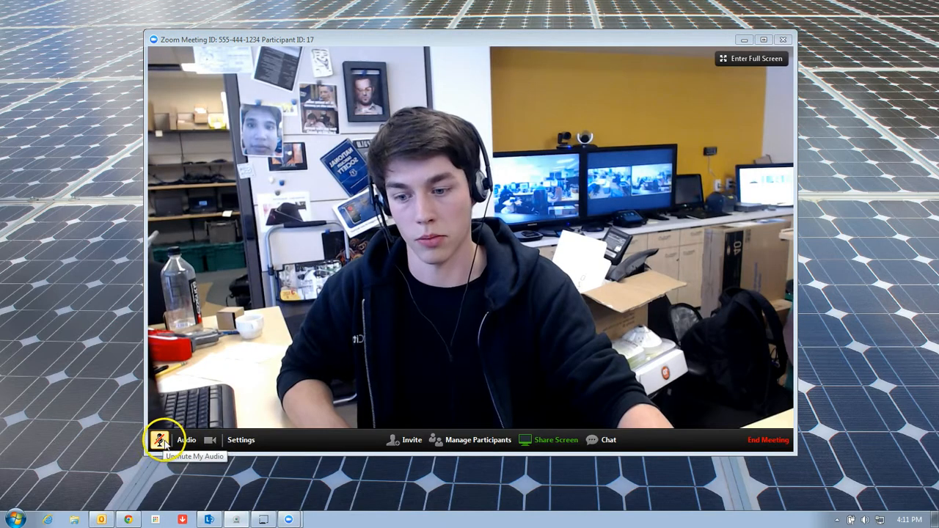
pyautogui.click(162, 439)
pyautogui.click(234, 442)
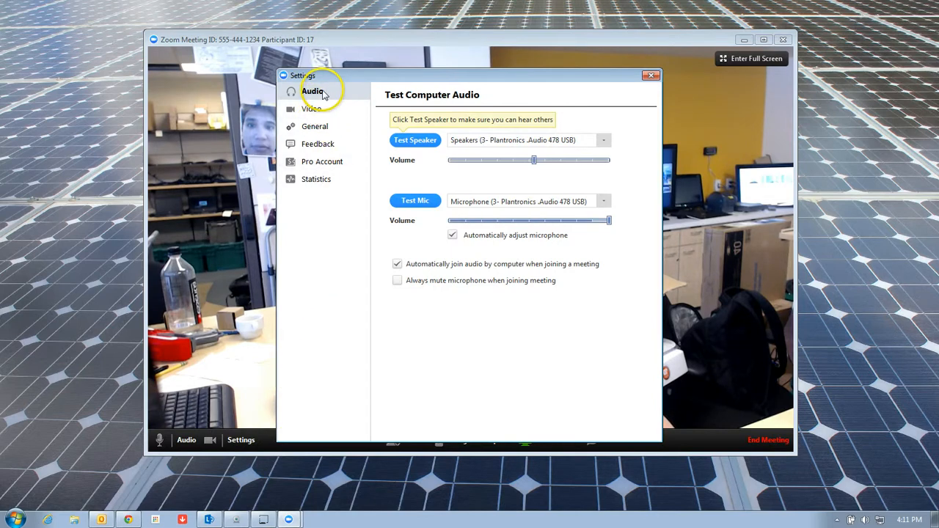
# Check the audio devices, keeping the Plantronics speaker and microphone selected
pyautogui.click(506, 140)
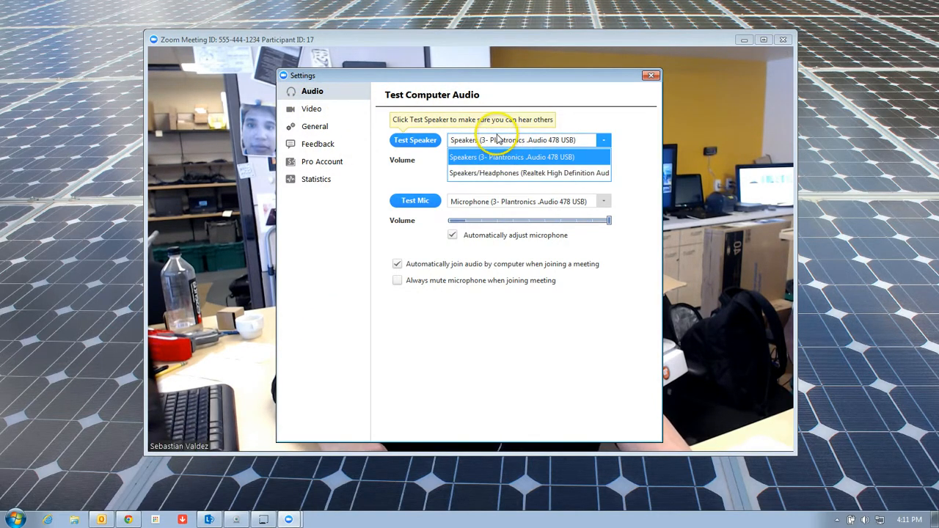
pyautogui.click(484, 143)
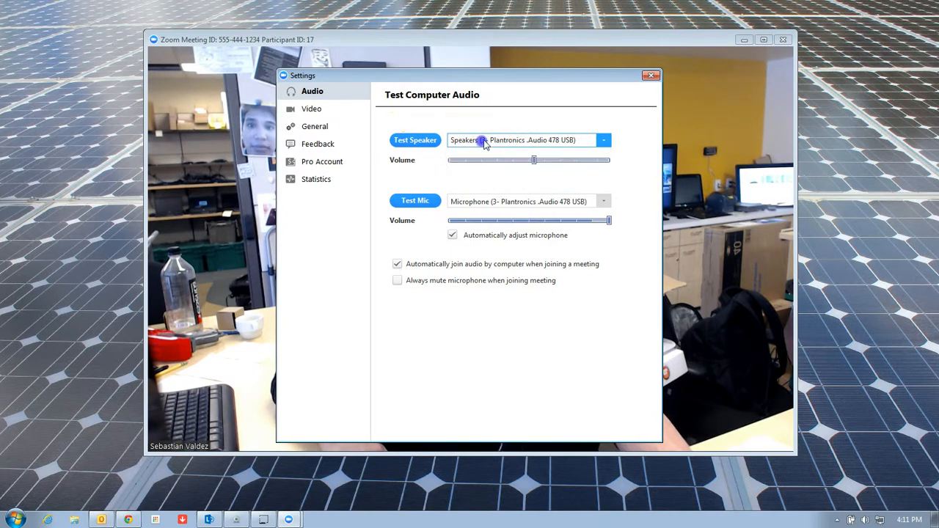
pyautogui.click(482, 202)
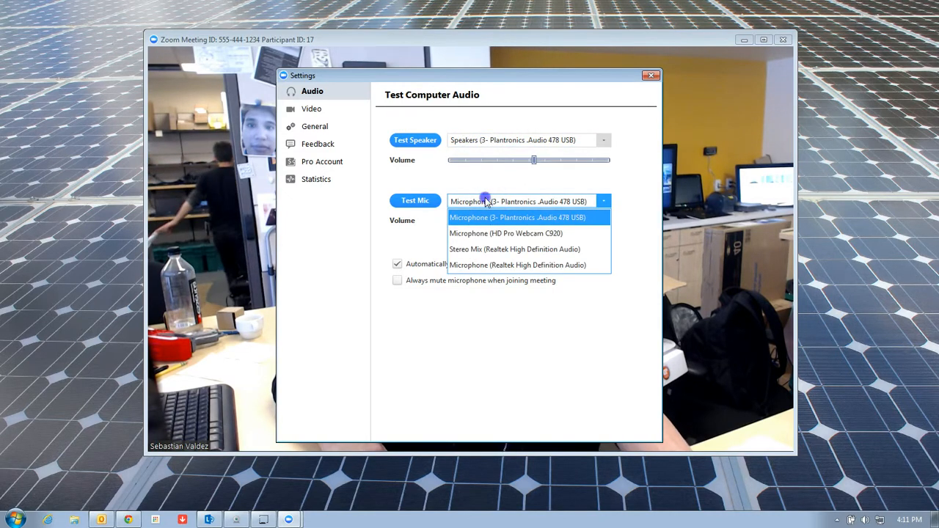
pyautogui.click(483, 202)
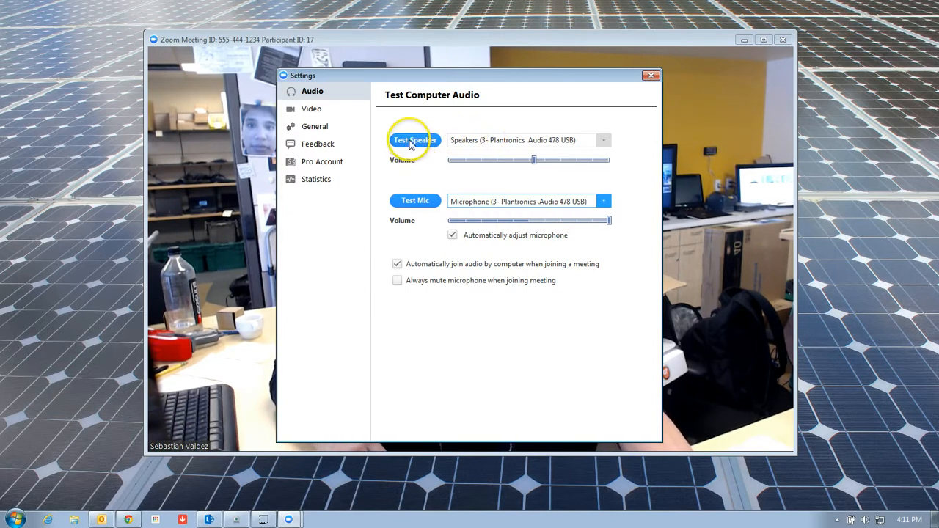
# Switch the camera to HP HD Webcam, then back to Logitech HD Pro Webcam C920, and close Settings
pyautogui.click(329, 110)
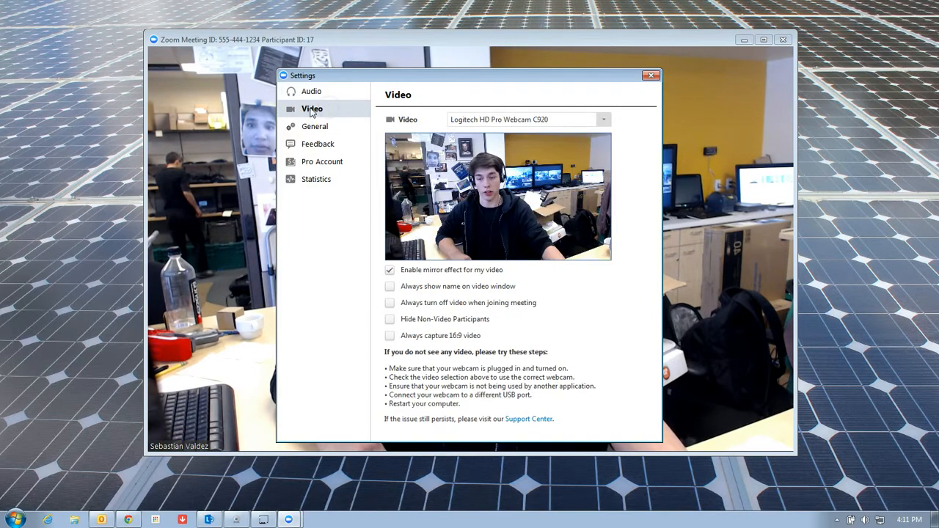
pyautogui.click(472, 122)
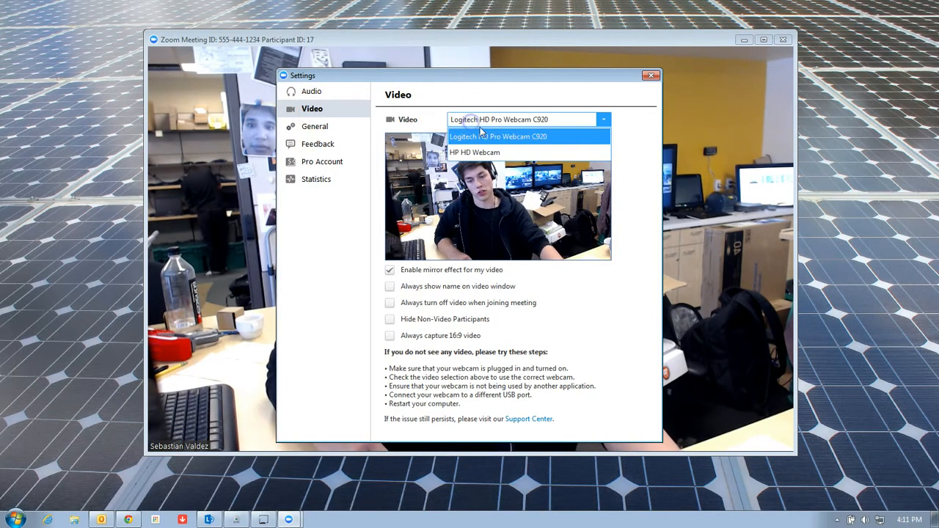
pyautogui.click(499, 154)
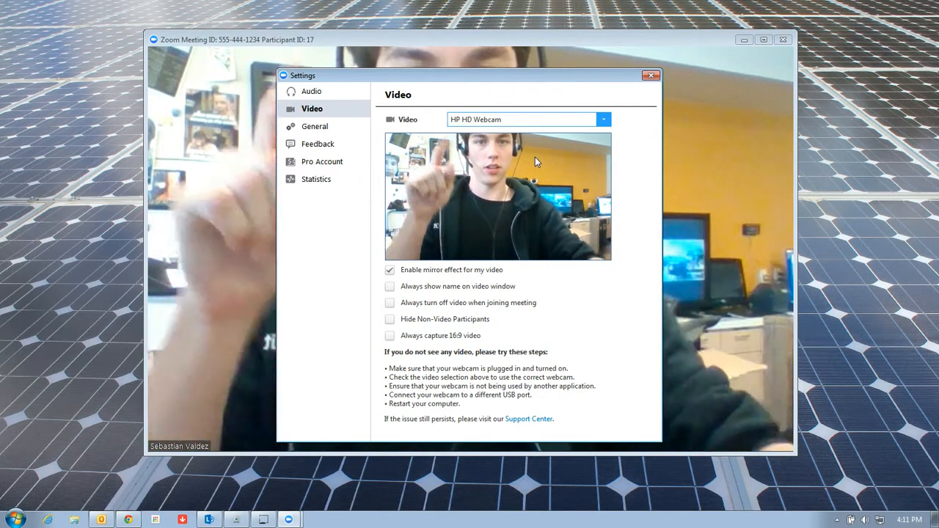
pyautogui.click(541, 118)
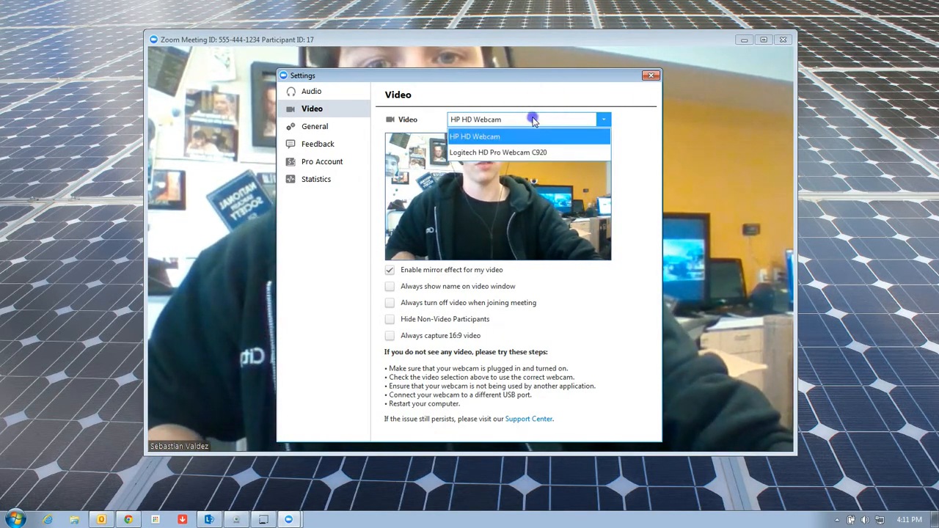
pyautogui.click(516, 153)
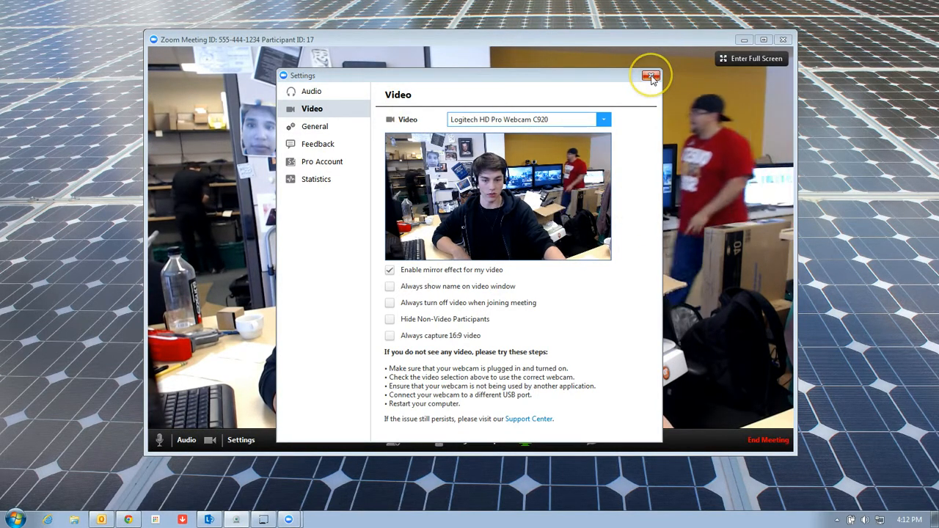
pyautogui.click(651, 77)
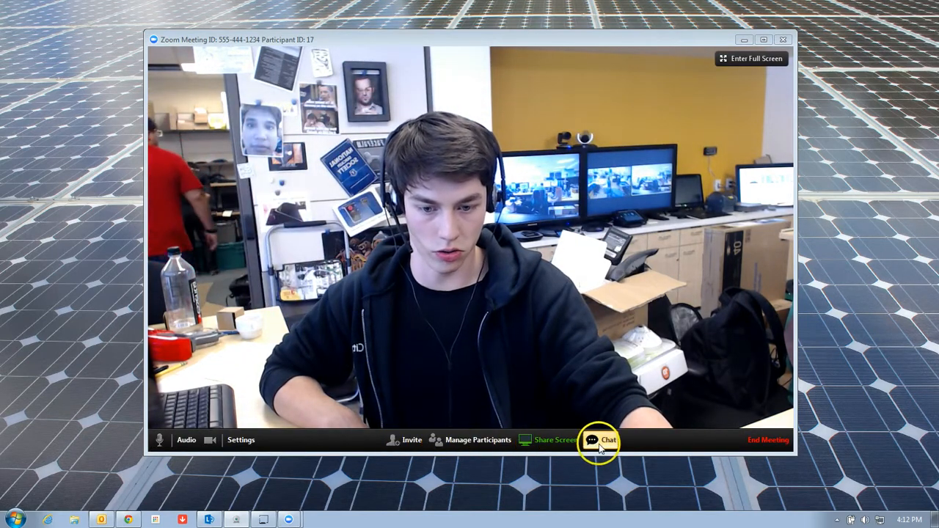
pyautogui.click(407, 439)
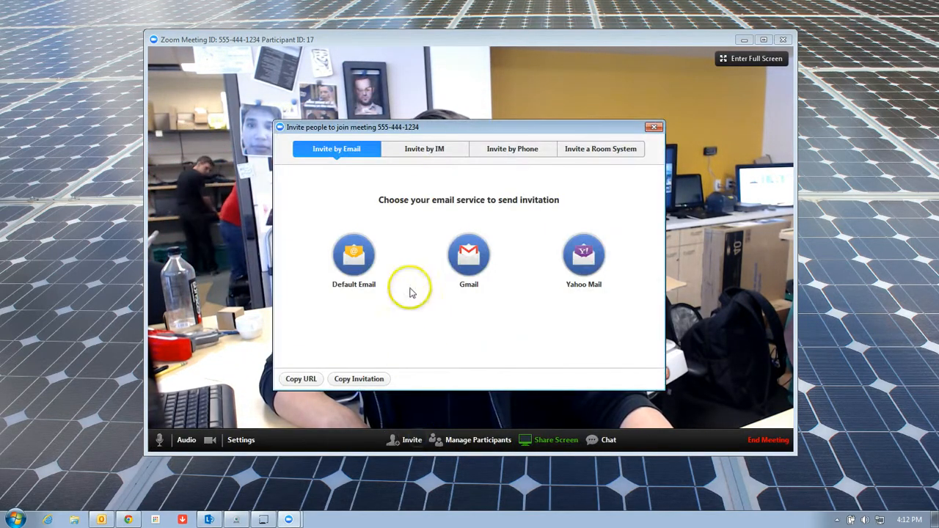
pyautogui.click(501, 152)
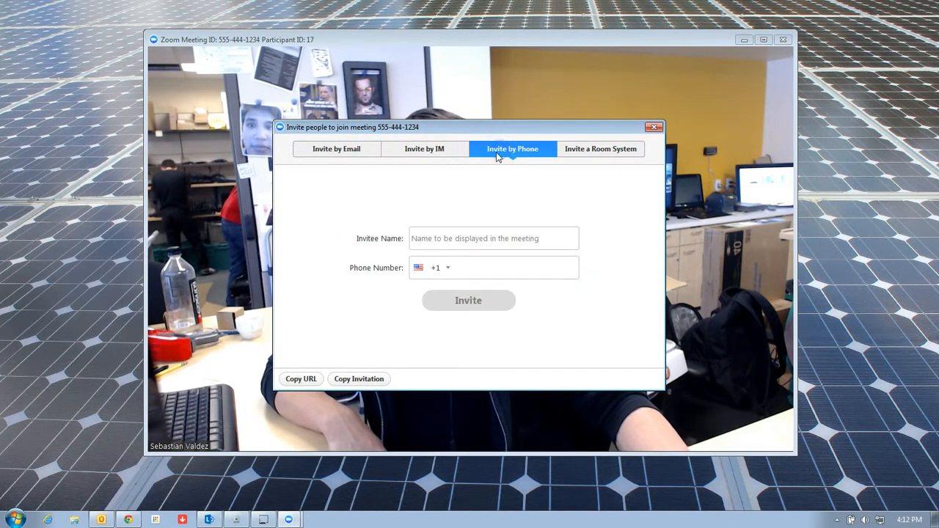
pyautogui.click(431, 243)
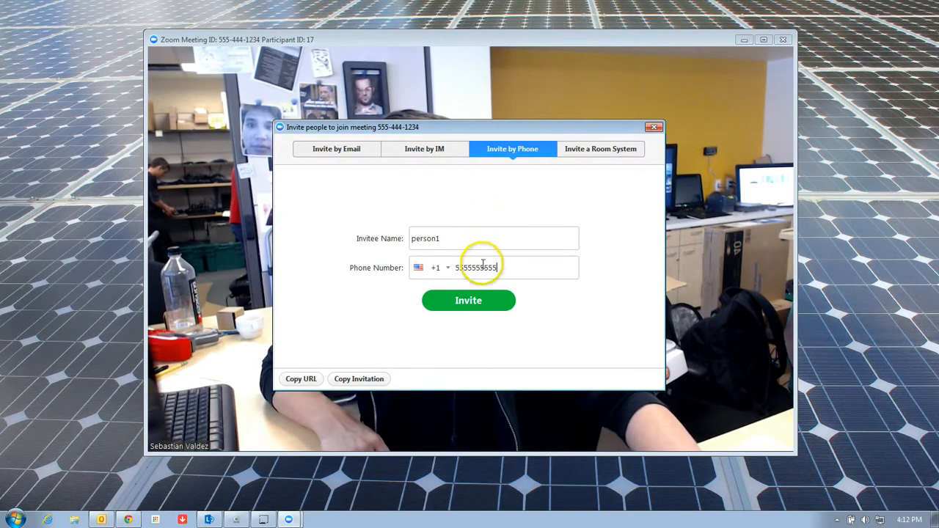
pyautogui.click(419, 150)
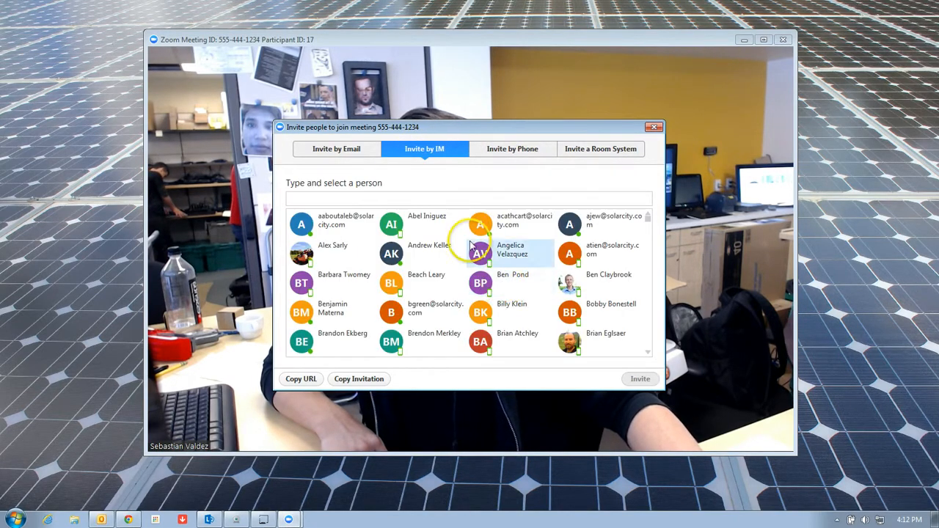
pyautogui.scroll(-6, 473, 250)
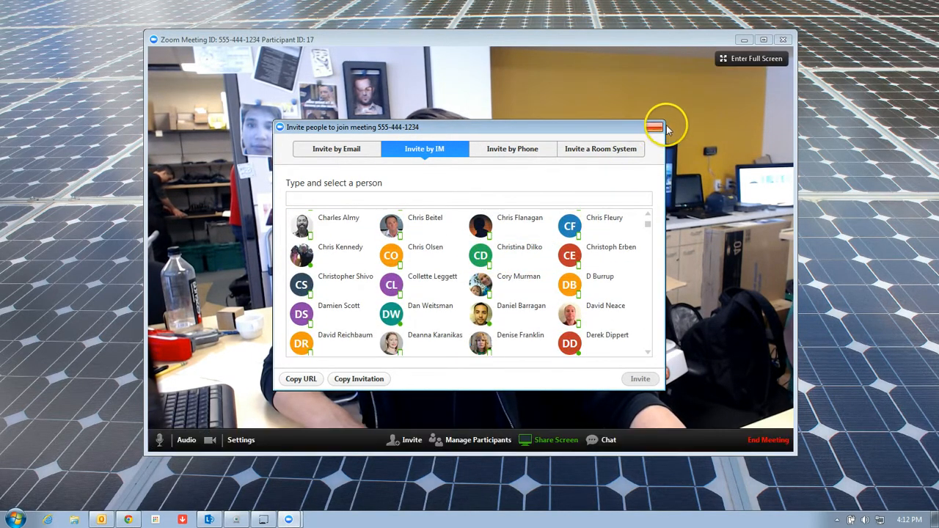
pyautogui.click(656, 128)
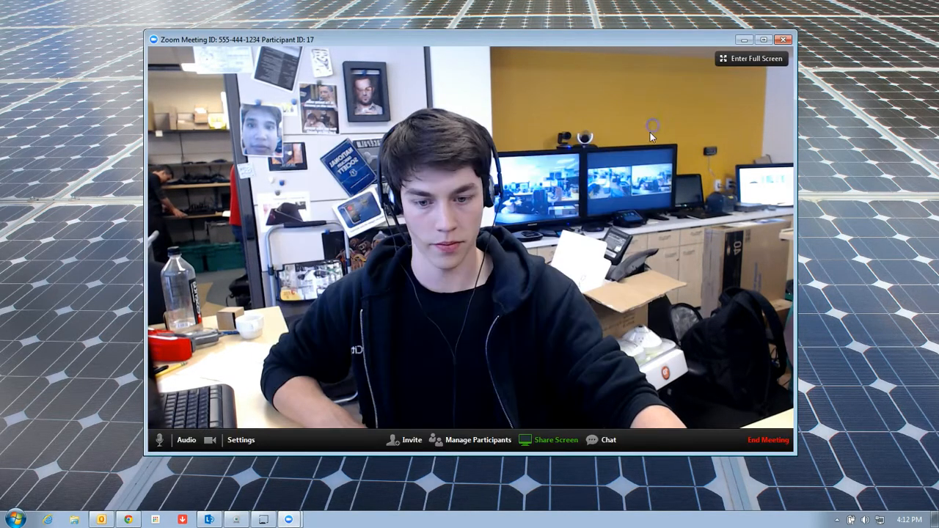
# End the meeting for all participants from the repositioned End Meeting confirmation
pyautogui.click(763, 440)
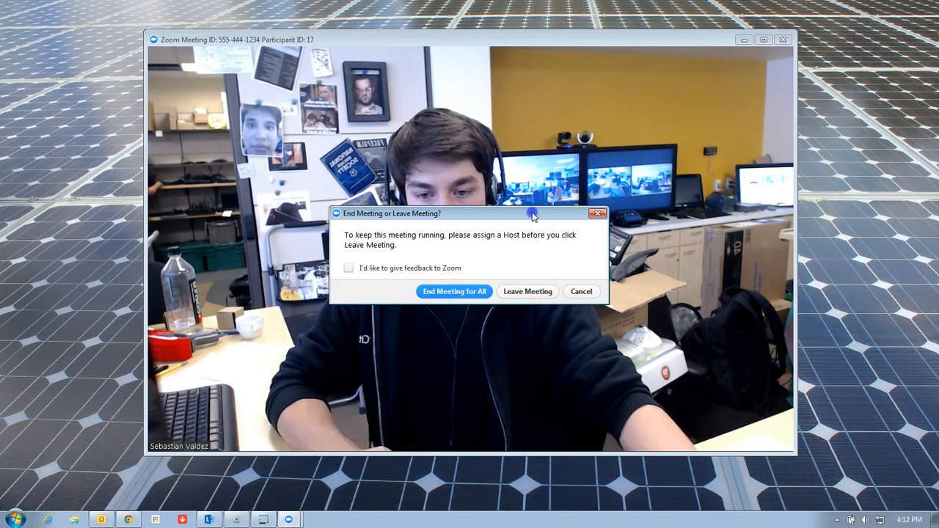
pyautogui.moveTo(530, 213); pyautogui.dragTo(521, 59)
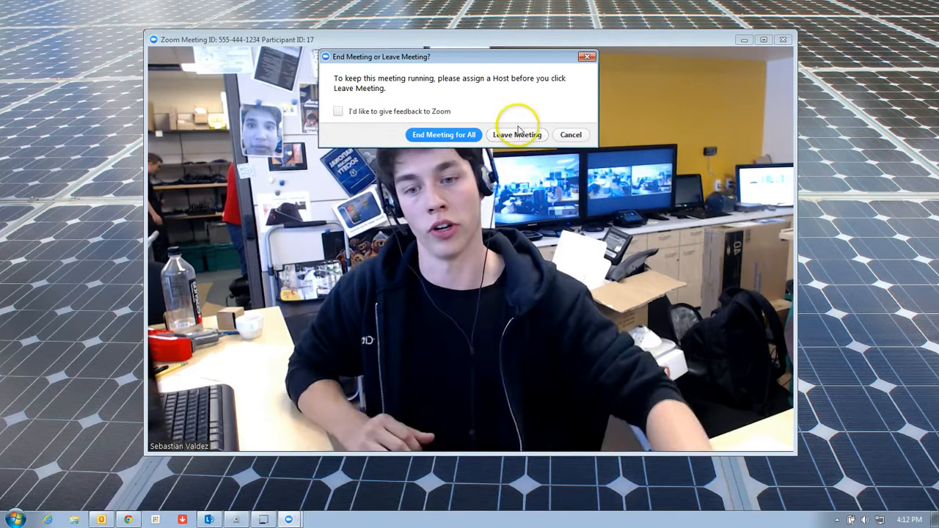
pyautogui.click(421, 146)
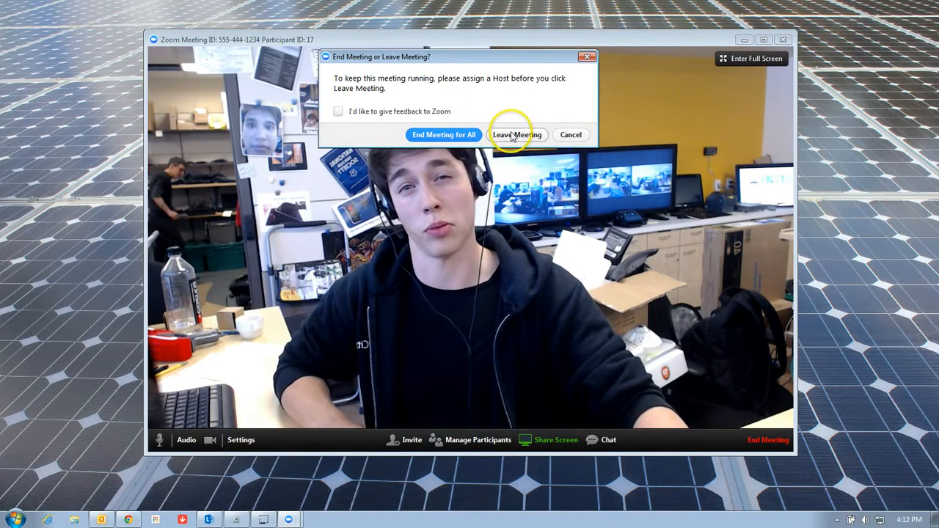
pyautogui.click(474, 134)
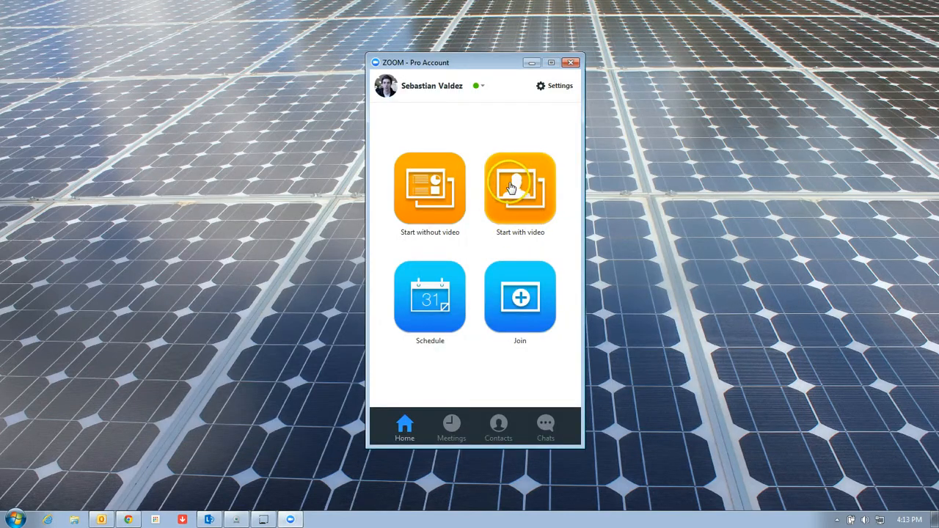
# Open My Profile in the browser from the status menu and move the Zoom window right
pyautogui.click(481, 88)
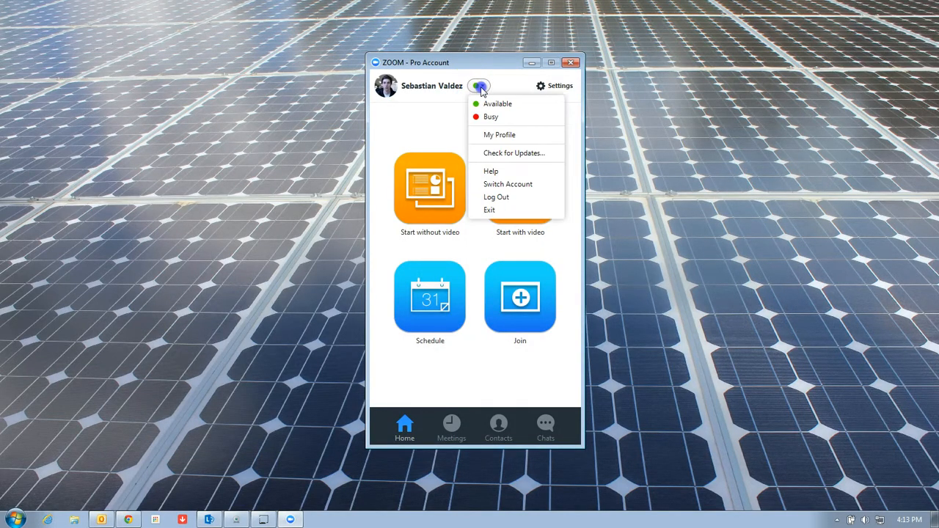
pyautogui.click(517, 136)
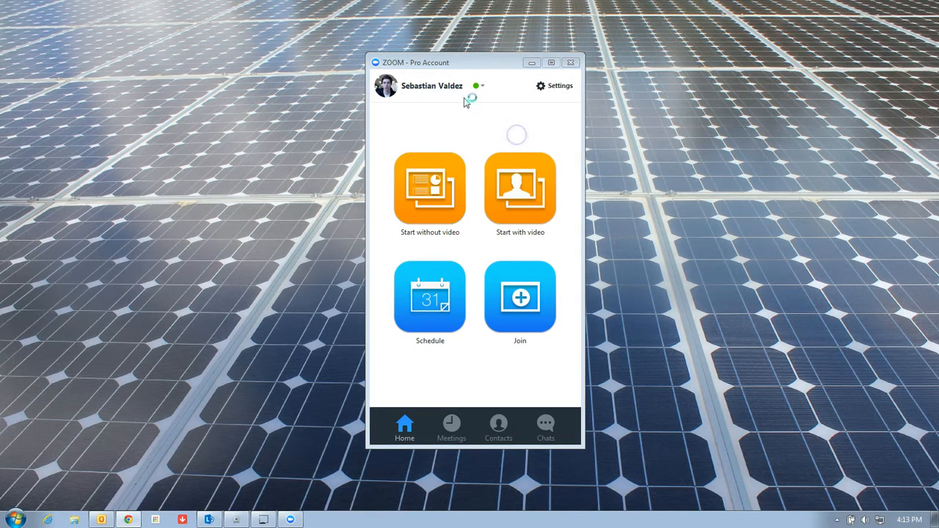
pyautogui.moveTo(457, 64); pyautogui.dragTo(798, 80)
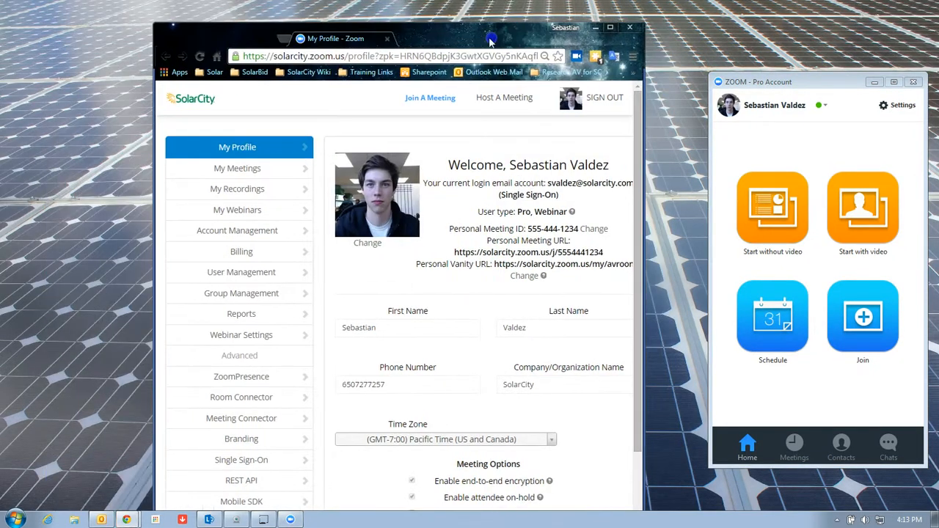
# Snap the browser to the left half, widen it, and browse the My Webinars list
pyautogui.press('super+Left')
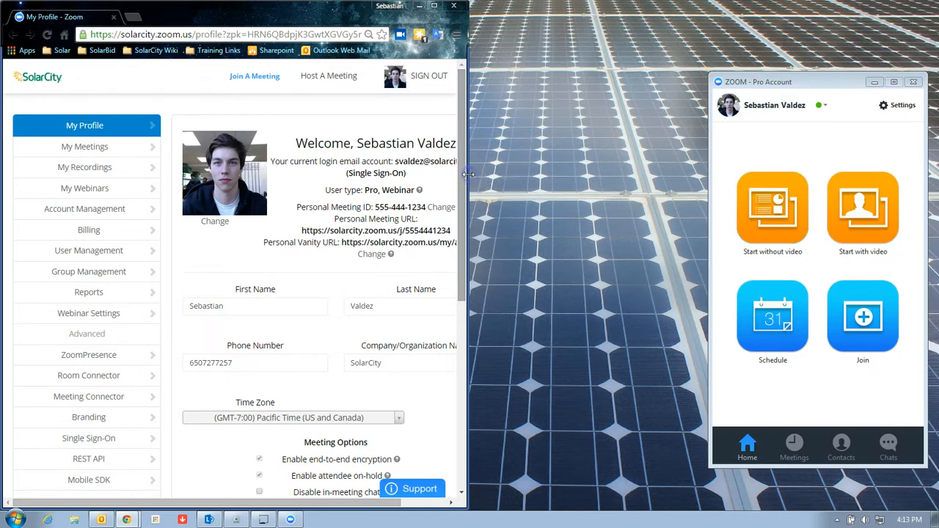
pyautogui.moveTo(467, 174); pyautogui.dragTo(703, 194)
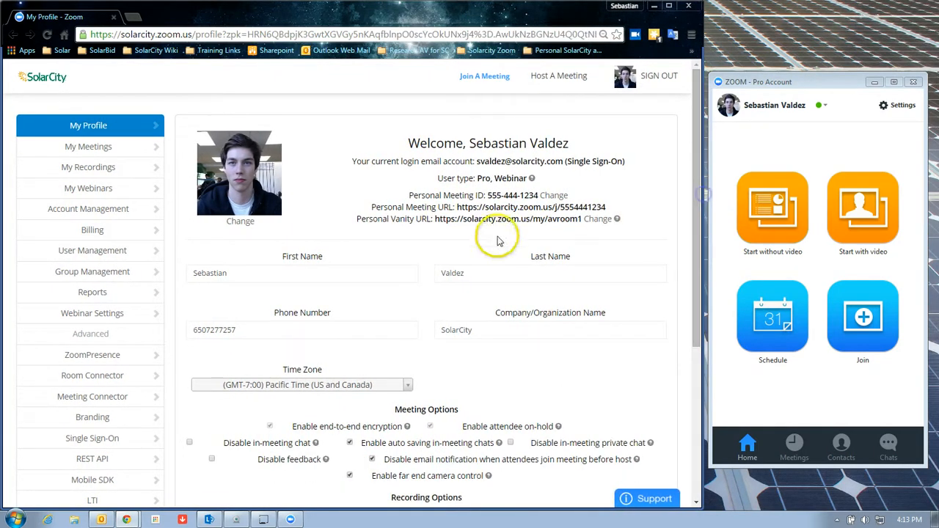
pyautogui.click(101, 189)
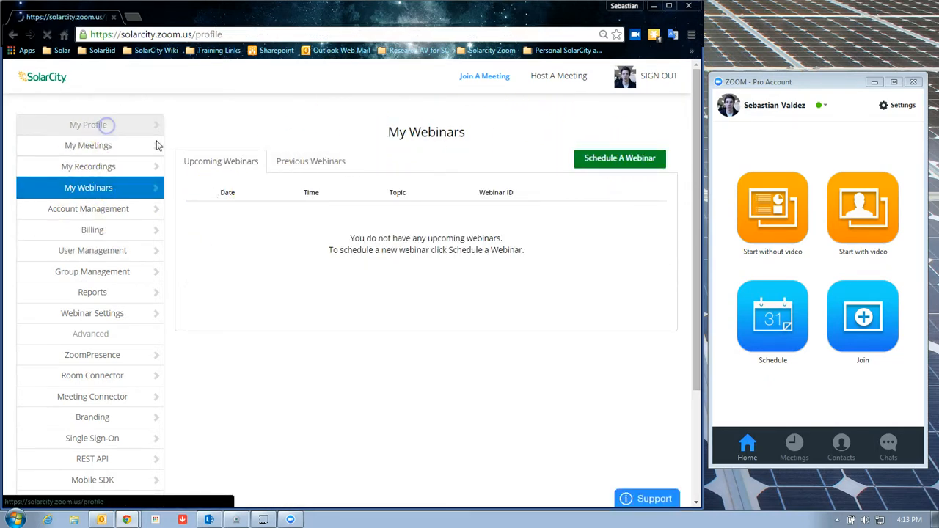
pyautogui.scroll(-3, 479, 289)
pyautogui.scroll(3, 398, 184)
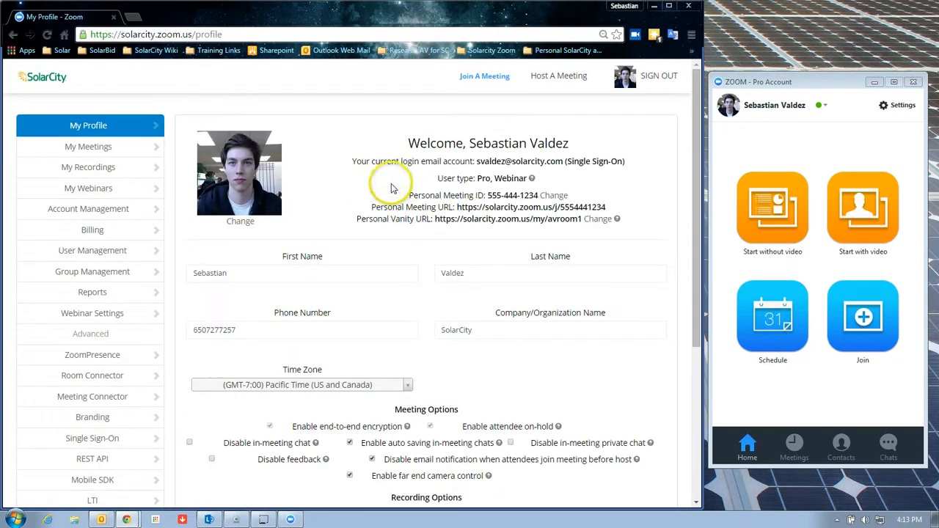
# Check the First Name and Phone Number profile fields, then close the browser
pyautogui.click(307, 271)
pyautogui.click(252, 331)
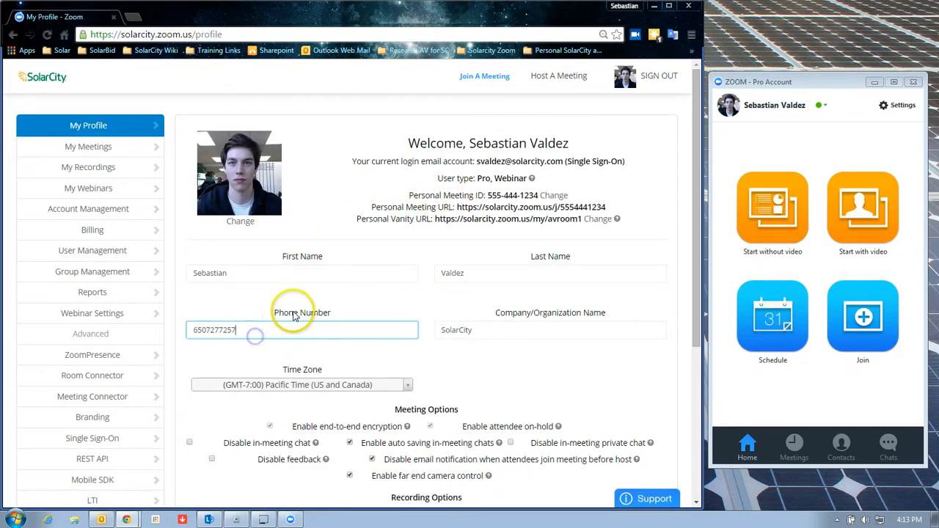
pyautogui.moveTo(285, 313); pyautogui.dragTo(311, 313)
pyautogui.click(231, 330)
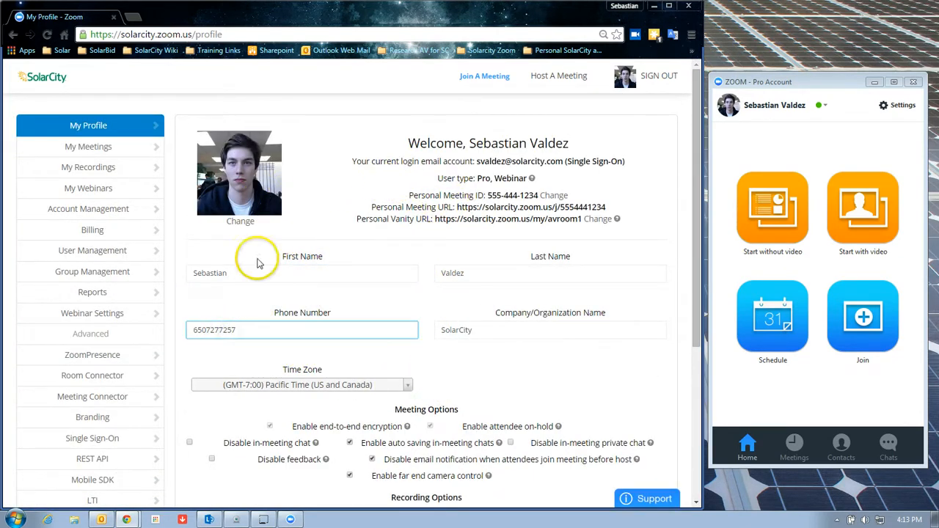
pyautogui.click(682, 8)
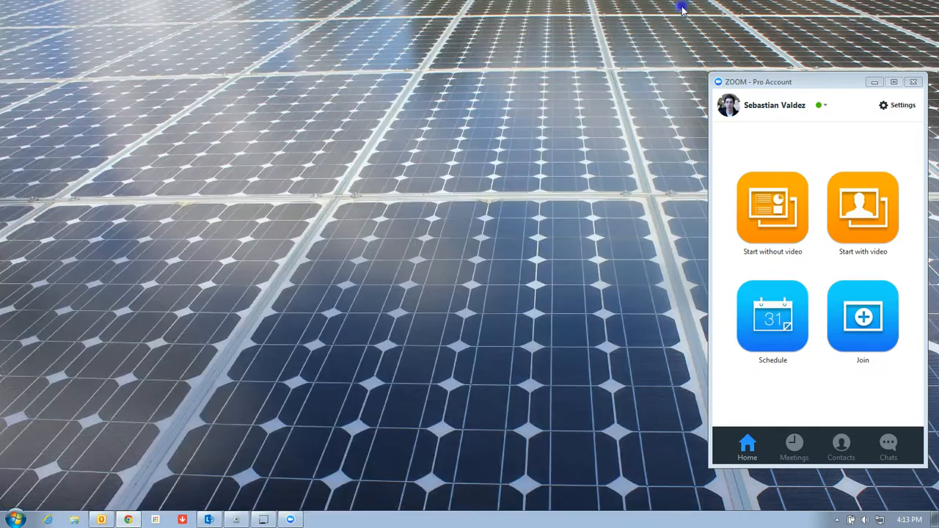
# Drag the Zoom home window to the centre of the screen, slightly below the top
pyautogui.moveTo(775, 83); pyautogui.dragTo(441, 25)
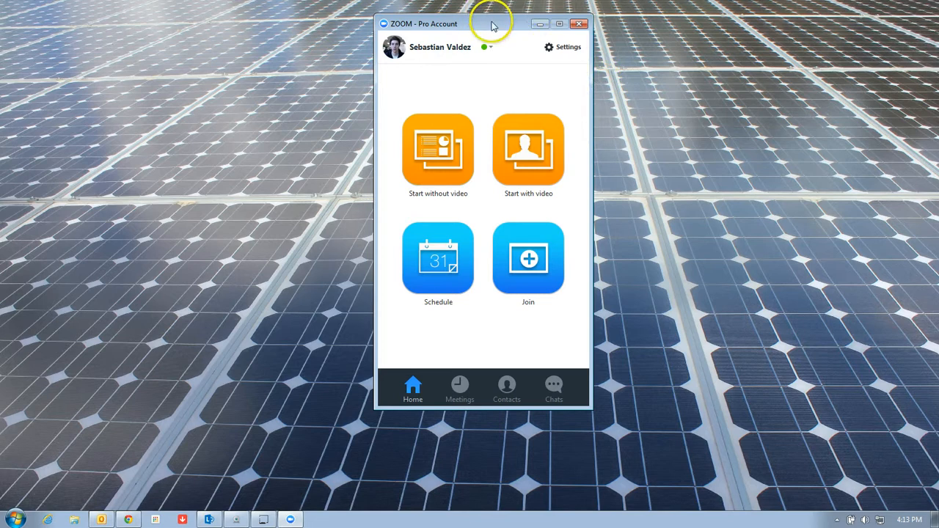
pyautogui.moveTo(492, 26); pyautogui.dragTo(492, 47)
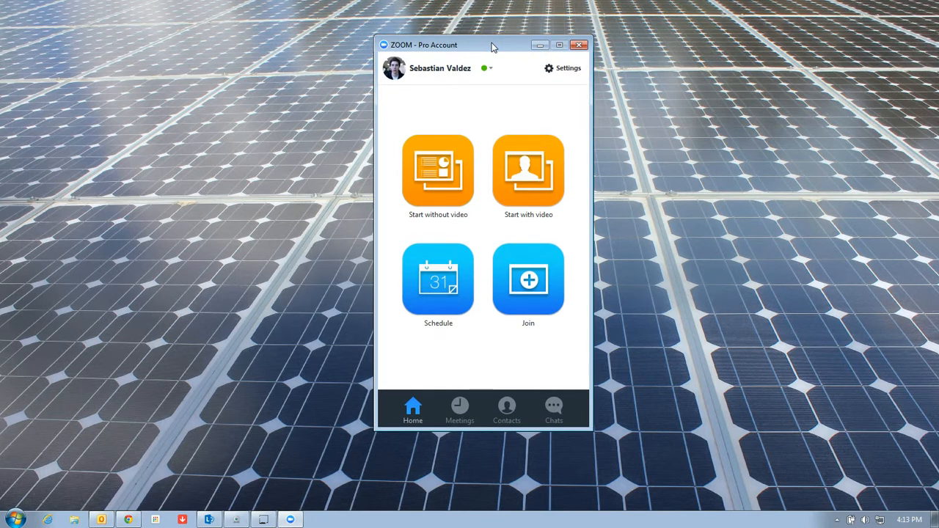